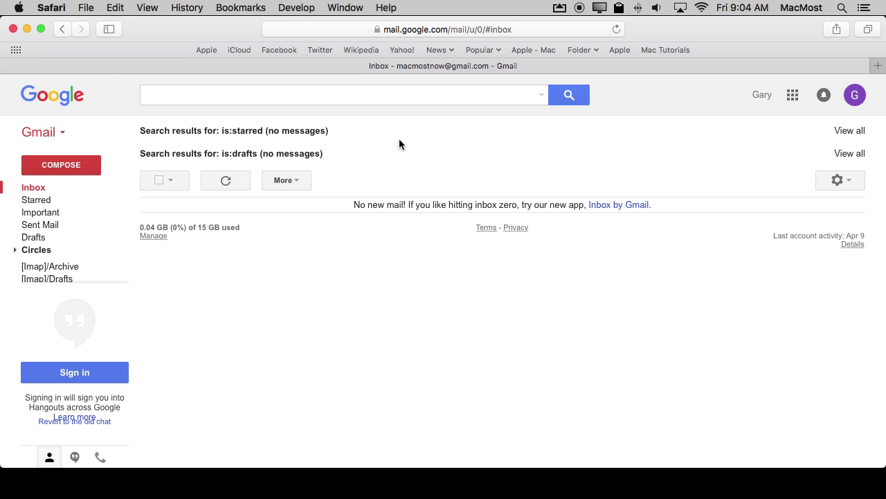
Go to drive.google.com and dismiss the Google Photos announcement
click(426, 31)
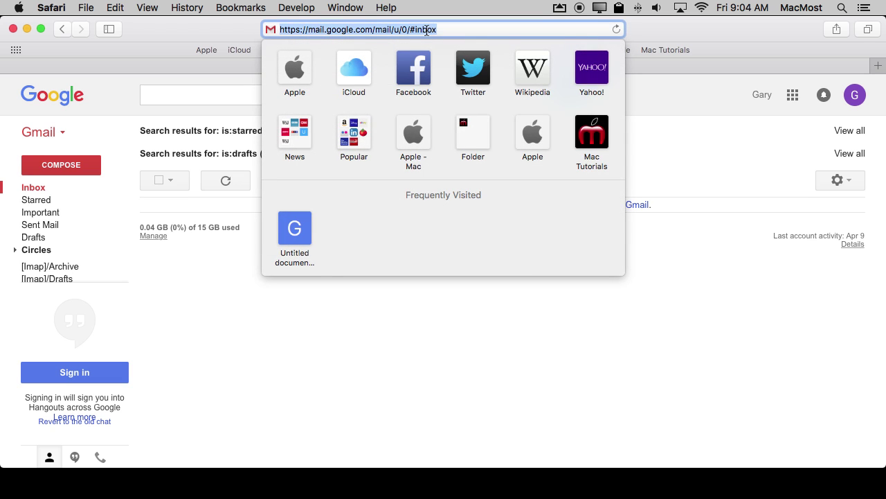
text(drive.google.com)
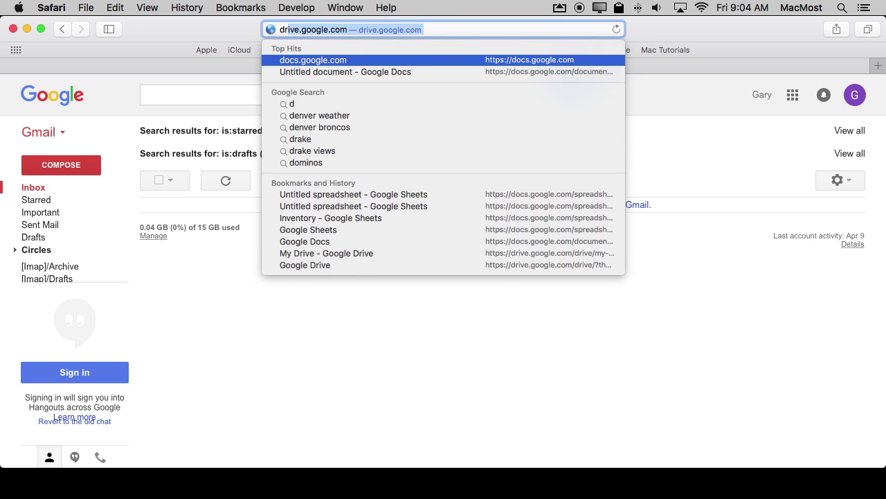
key(Return)
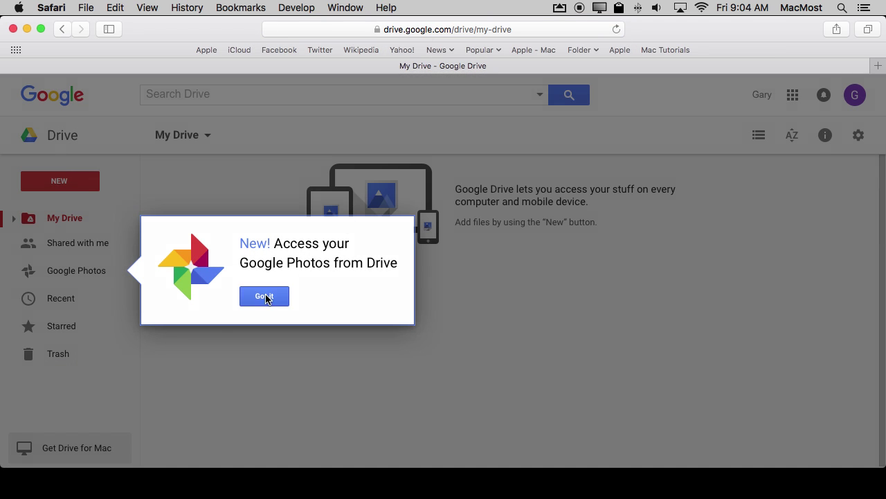
click(266, 295)
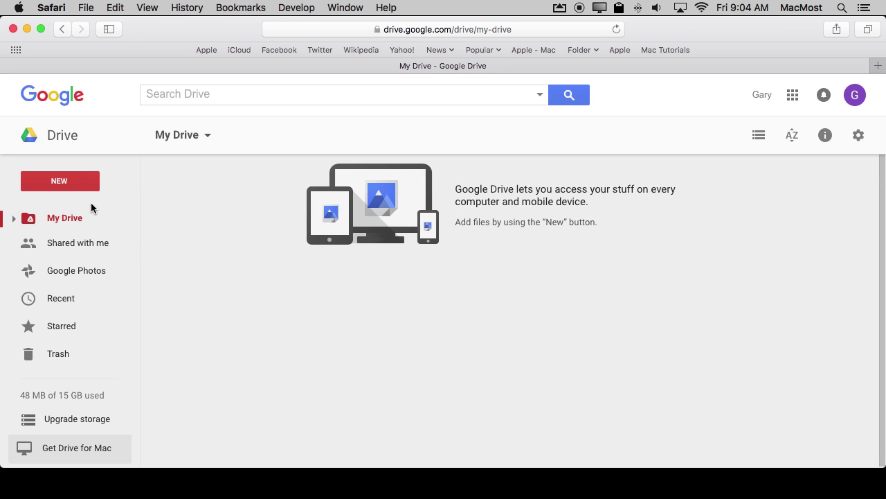
Create a new Google Form from New > More > Google Forms
click(56, 181)
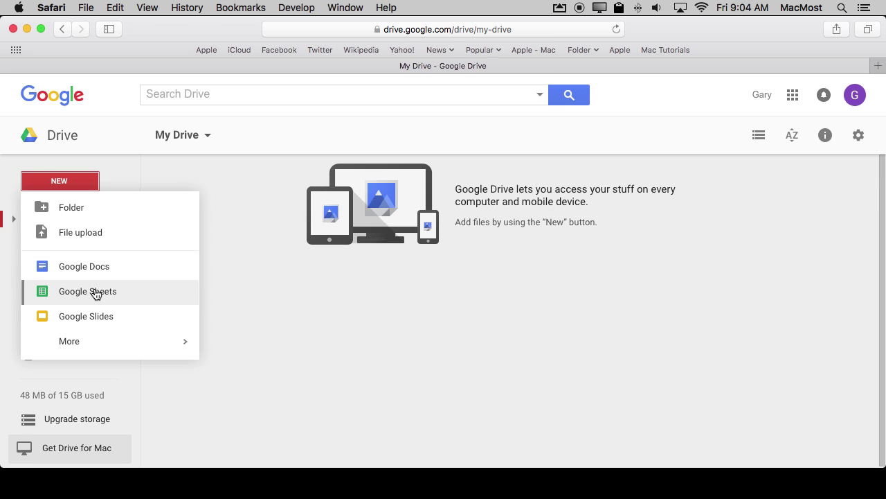
mouse_move(73, 344)
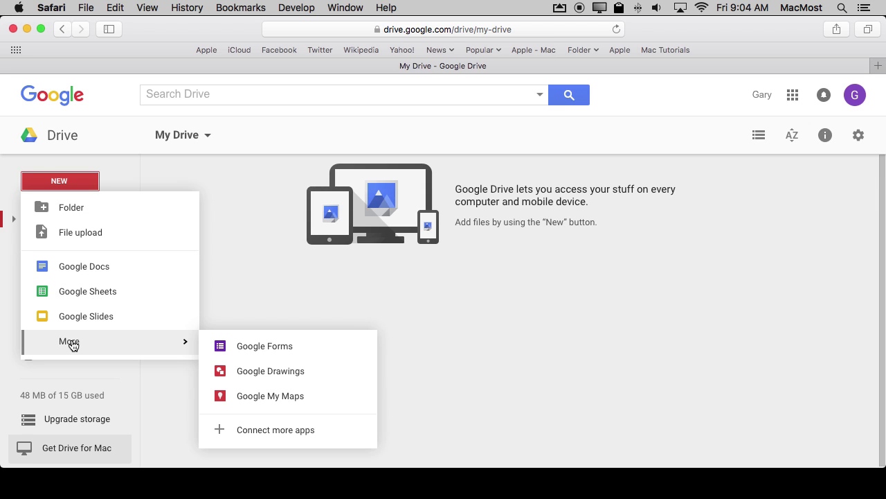
click(254, 347)
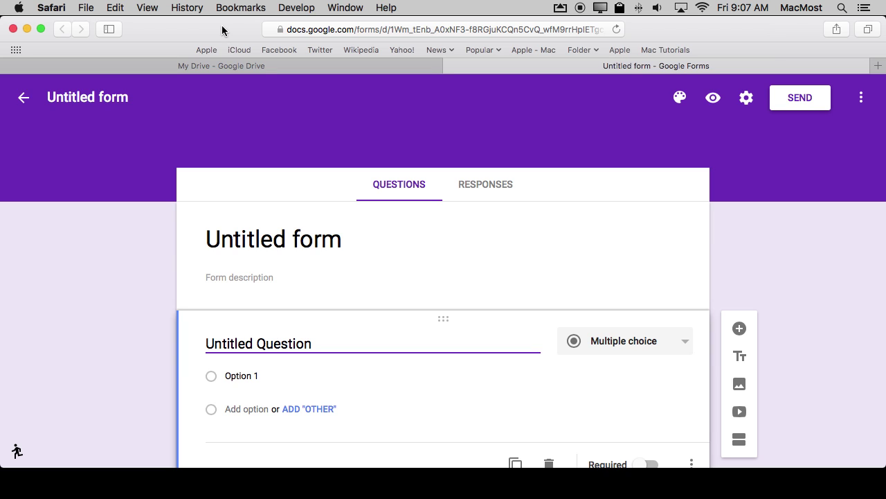
Replace the 'Untitled form' title with 'End Of Season Party'
click(242, 241)
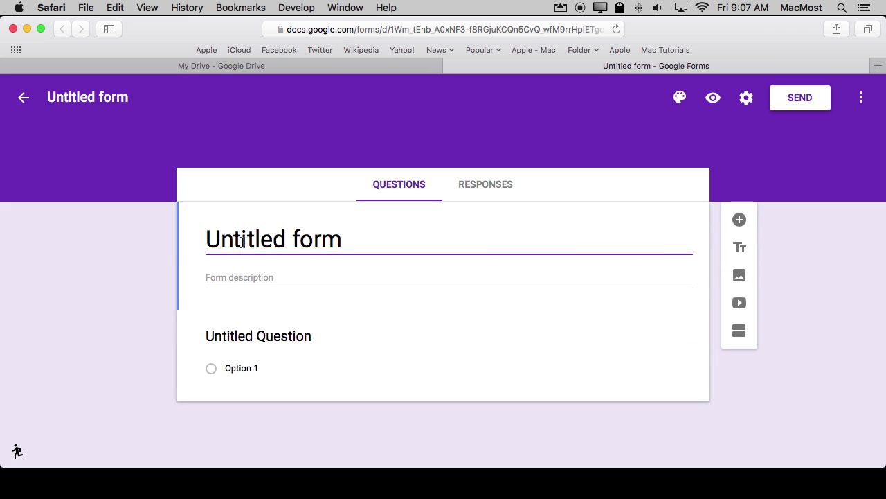
key(super+a)
text(End Of S)
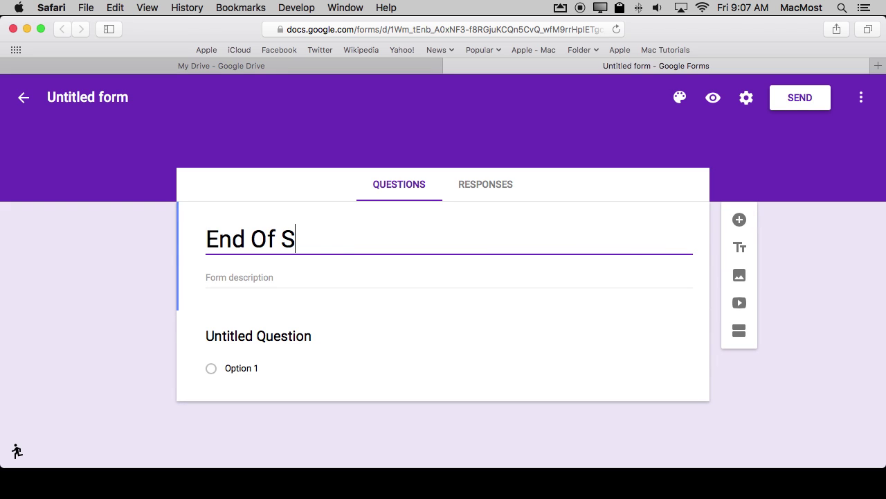
text(eason Party)
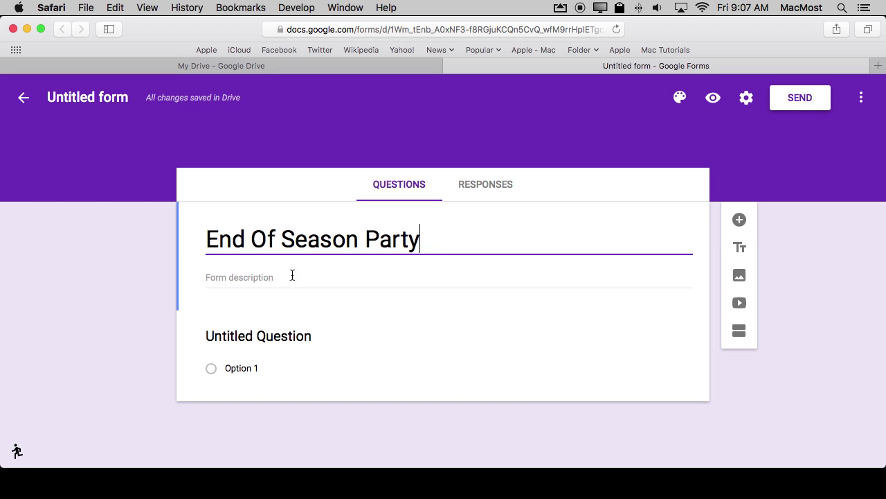
click(232, 337)
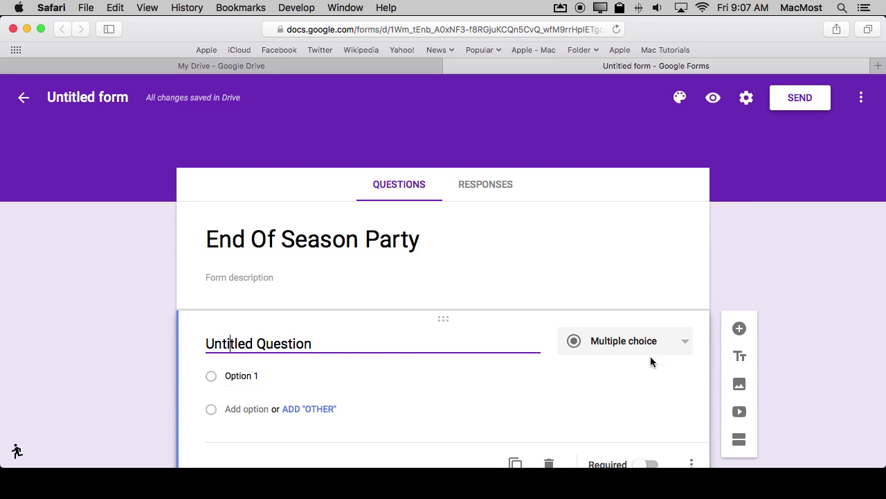
Keep the first question Multiple choice and title it 'Where Should We Have the Party?'
click(597, 353)
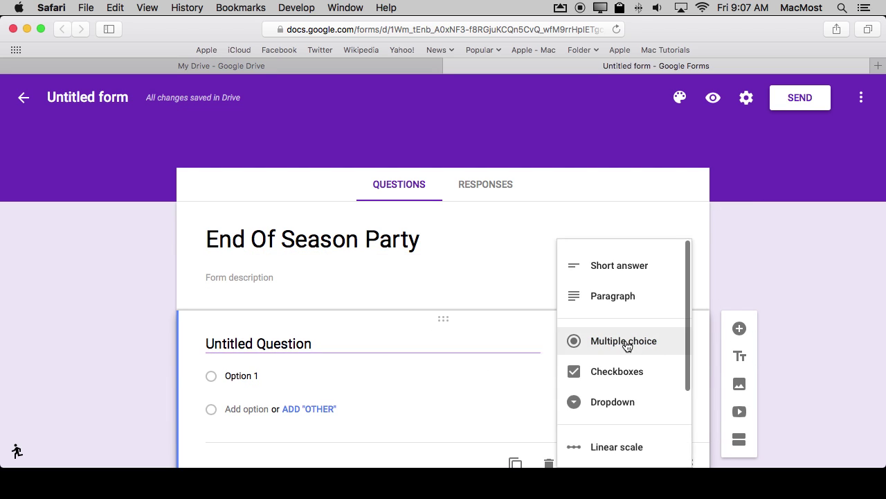
click(614, 346)
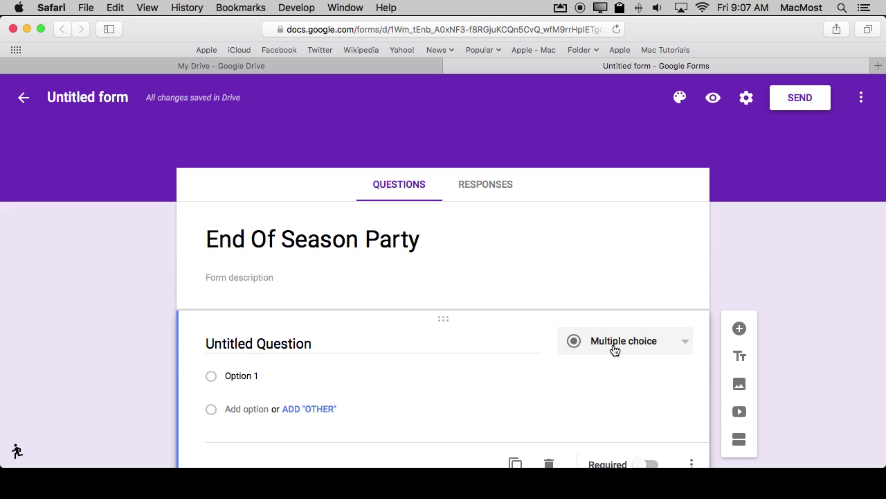
click(321, 351)
key(super+a)
text(Whe)
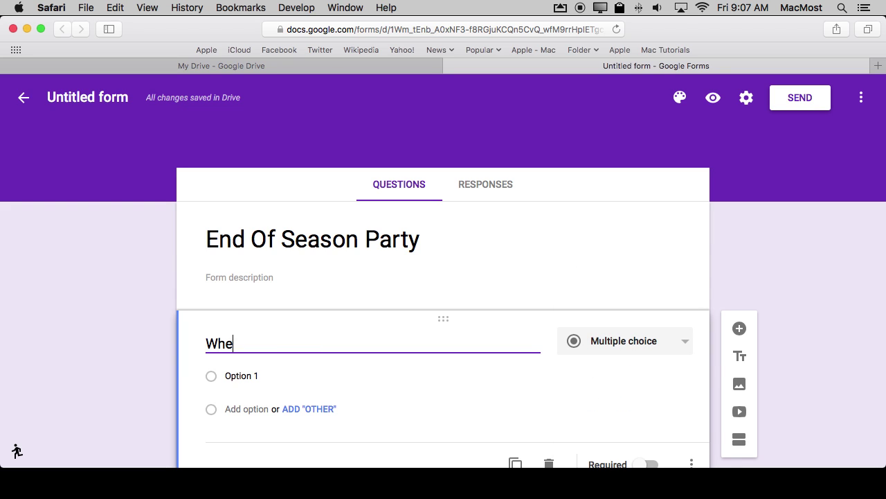
text(re Should We Hav)
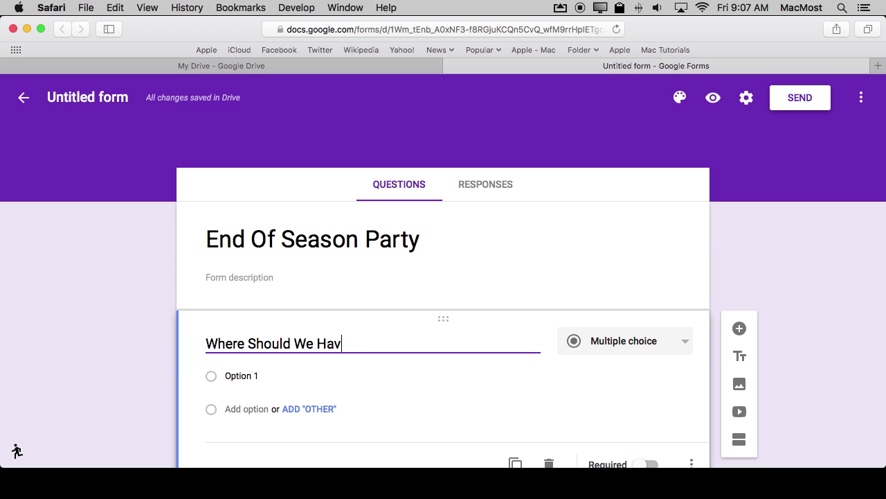
text(e the Pa)
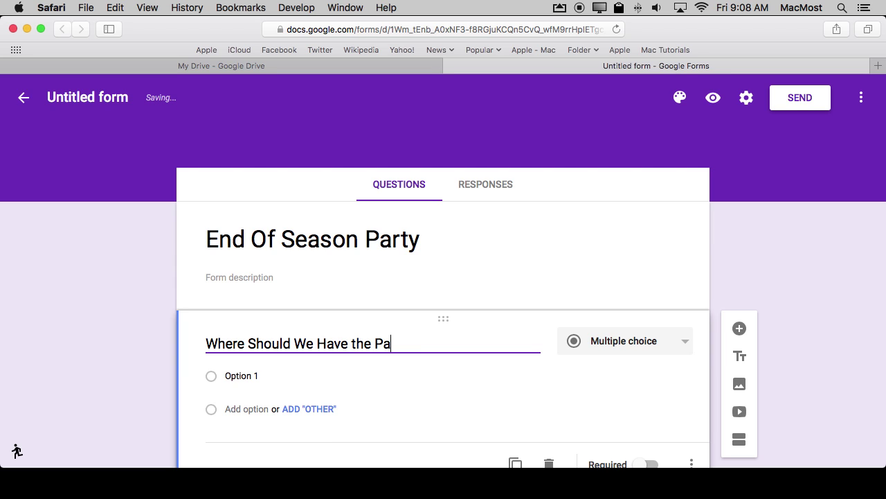
text(rty?)
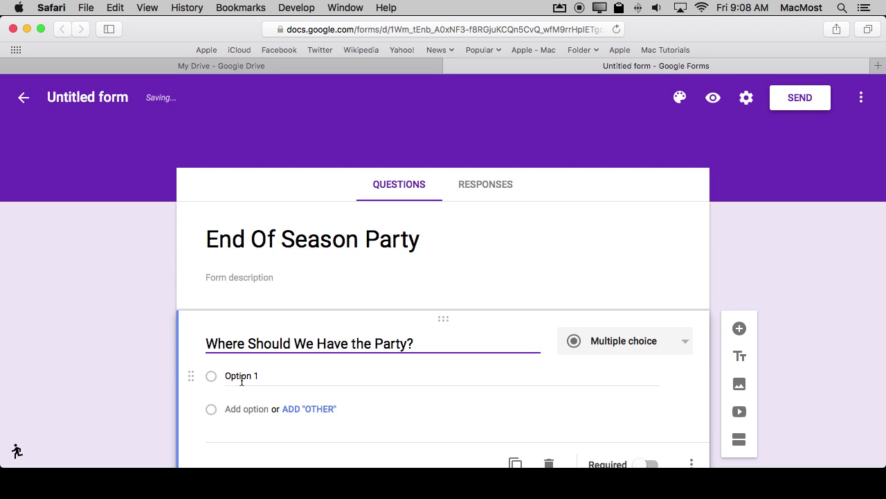
Add answer choices Pizza Place, The Restaurant and My House
click(233, 376)
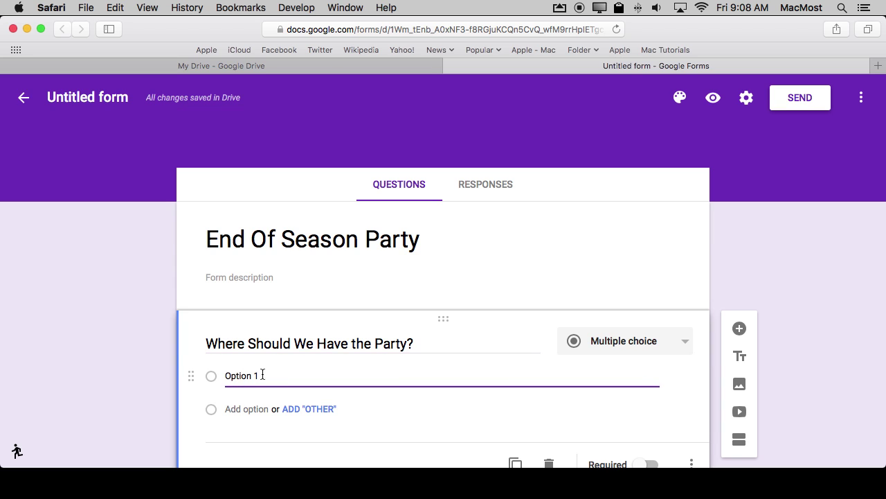
drag(270, 375, 203, 373)
text(Pizza Place)
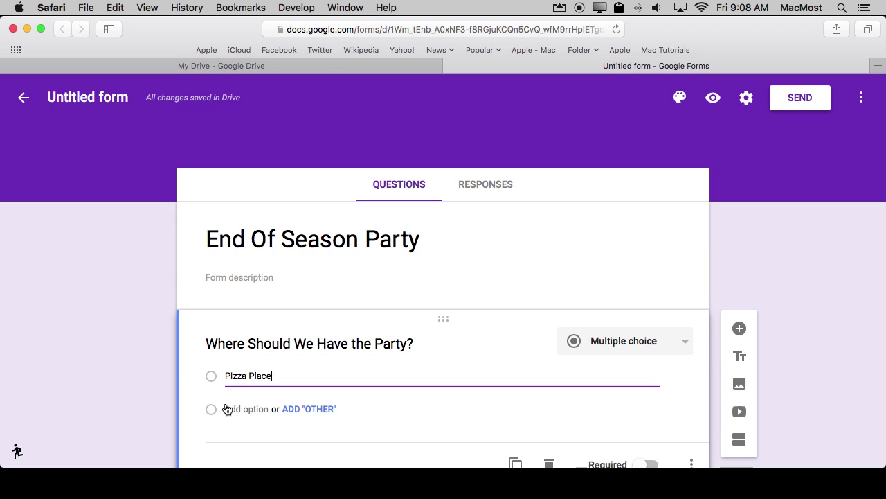
click(233, 410)
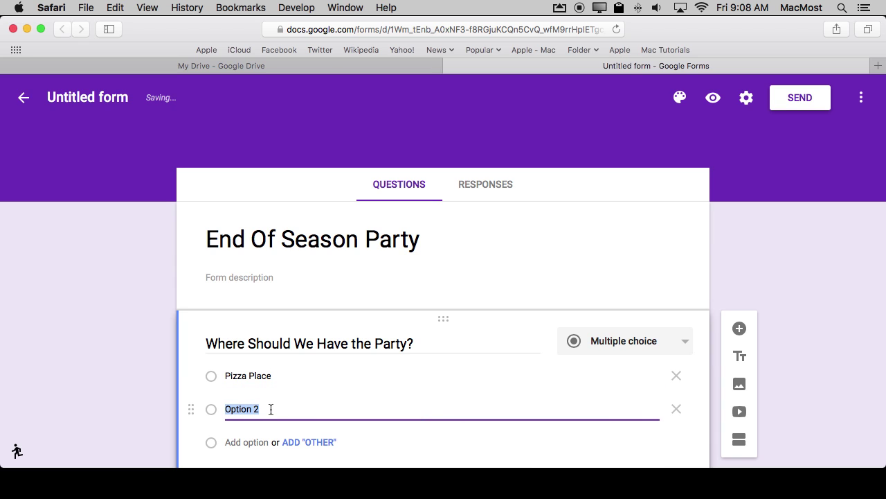
text(Th)
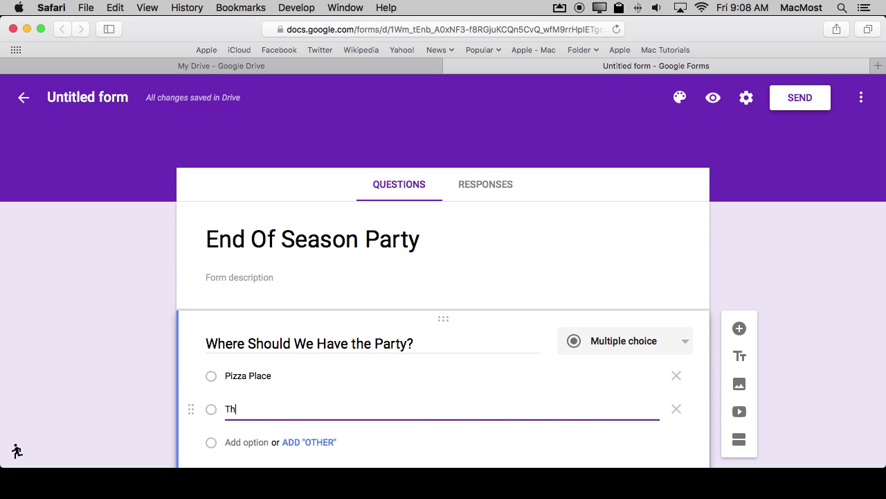
text(e Restaurant)
click(243, 443)
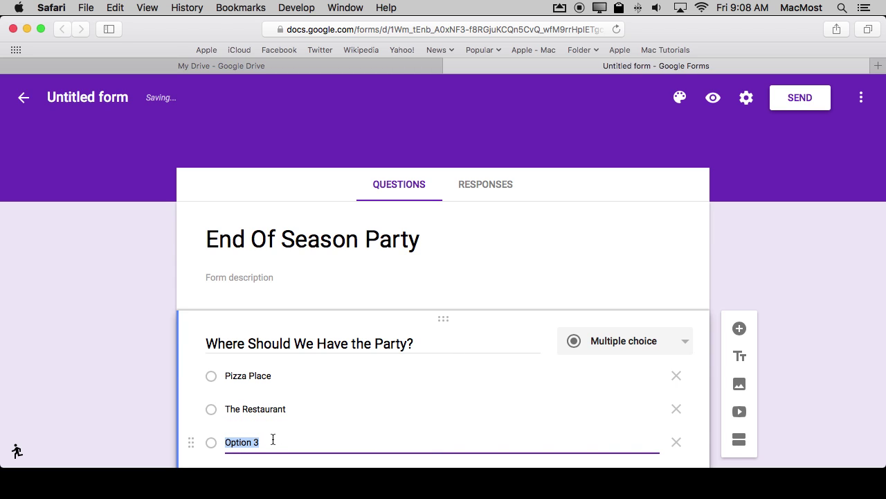
text(My H)
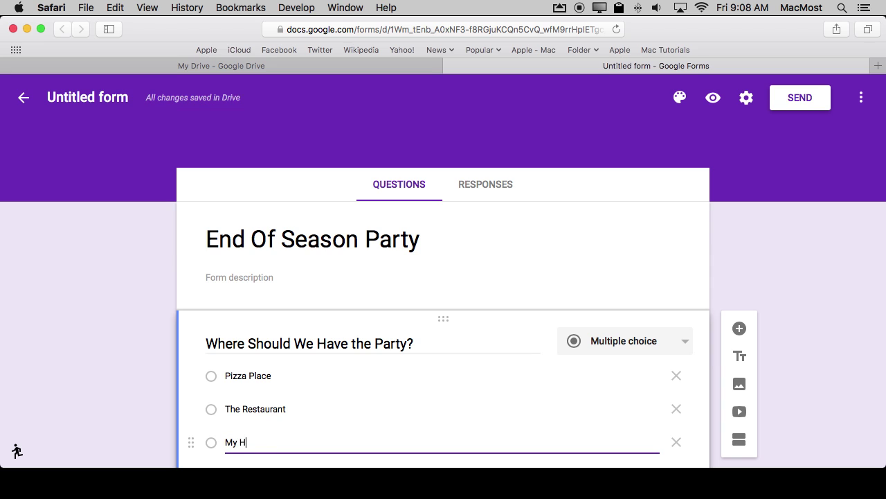
text(ouse)
scroll(514, 301, down, 2)
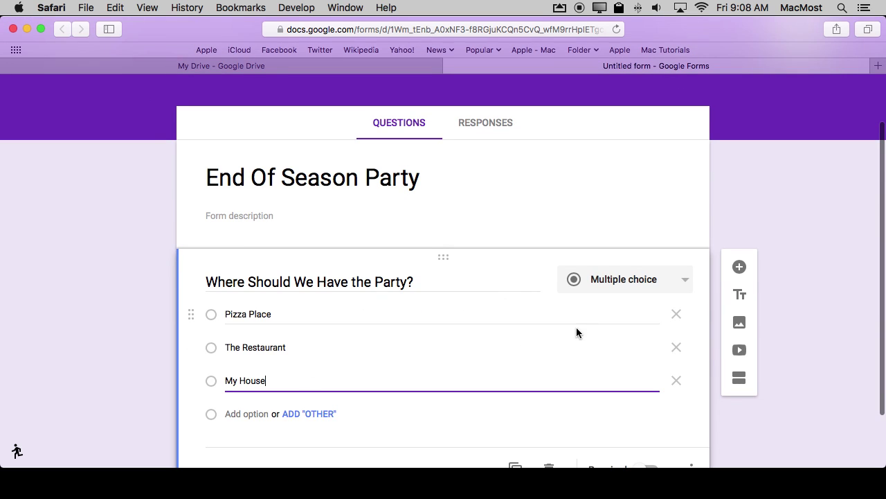
scroll(552, 383, down, 2)
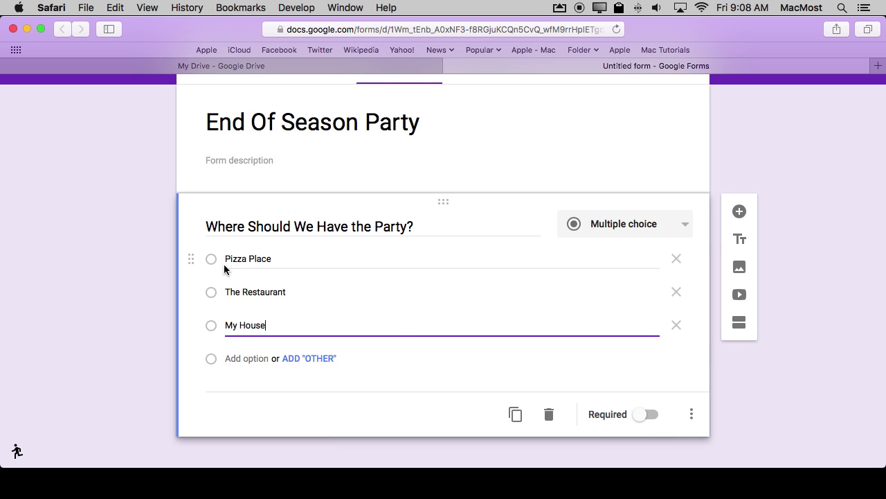
Mark the party-location question Required and show its Description field
click(646, 416)
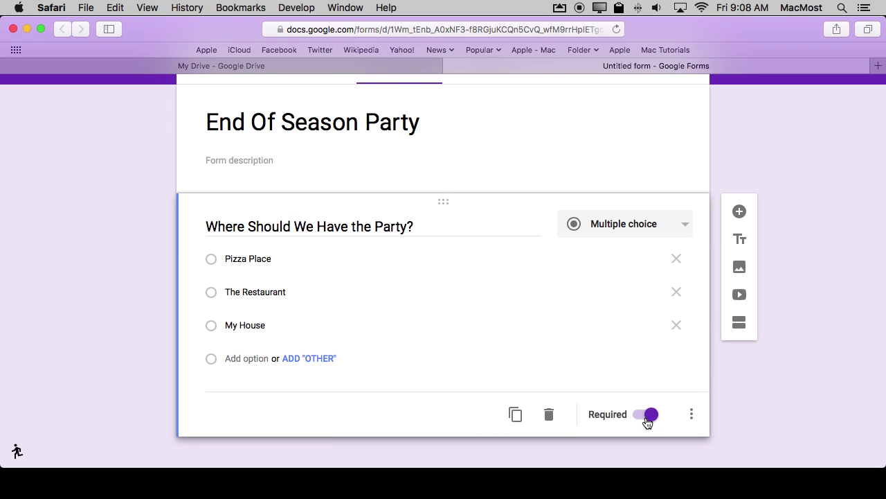
click(692, 416)
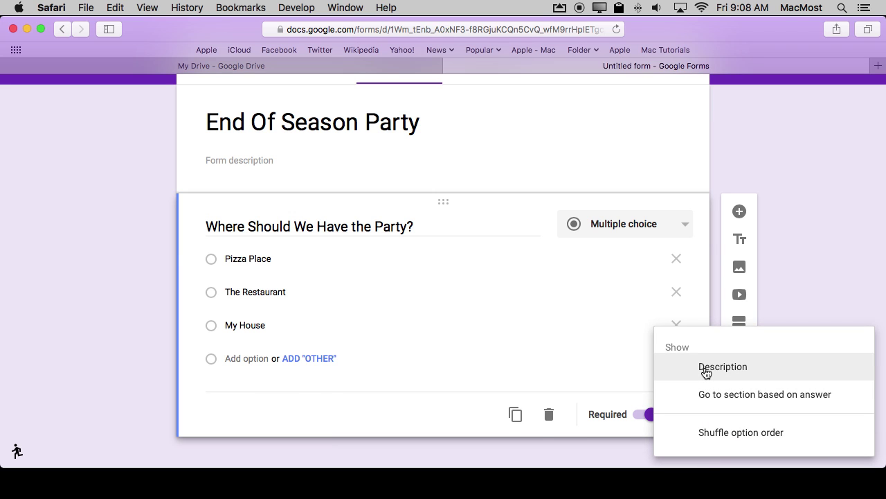
click(706, 371)
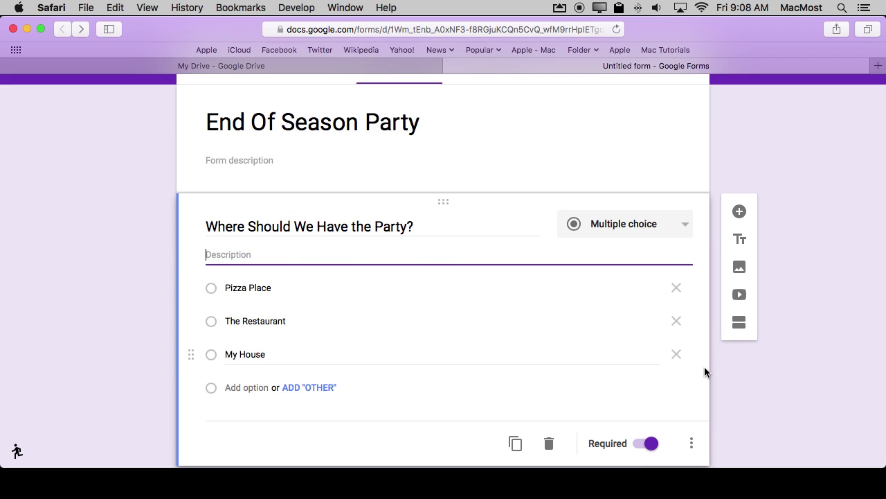
click(690, 443)
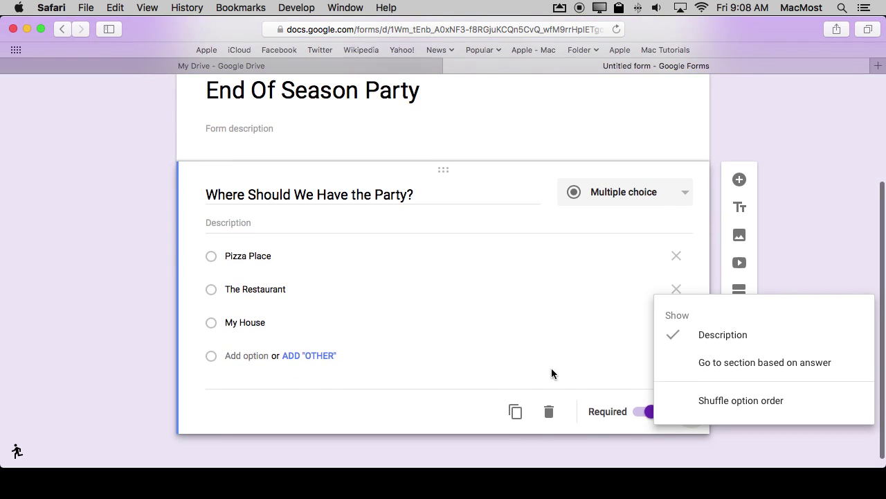
click(544, 361)
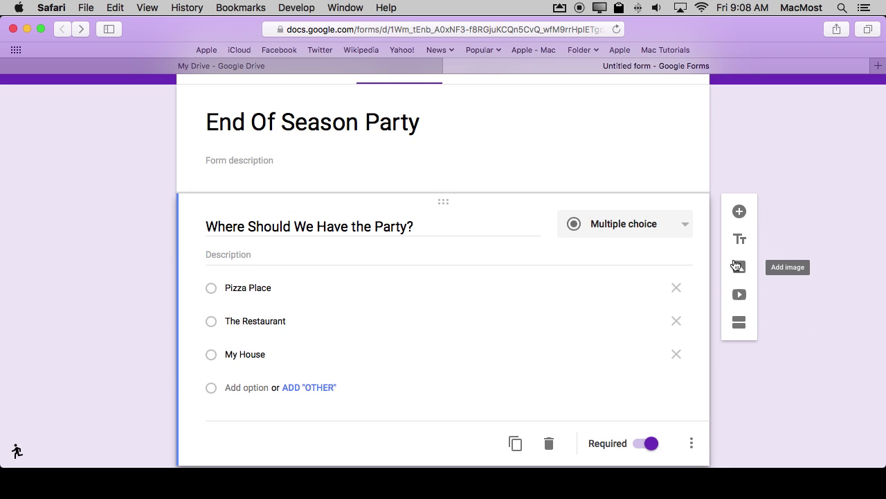
Add a second question titled 'Are You Willing To Come Early To Help?'
click(739, 212)
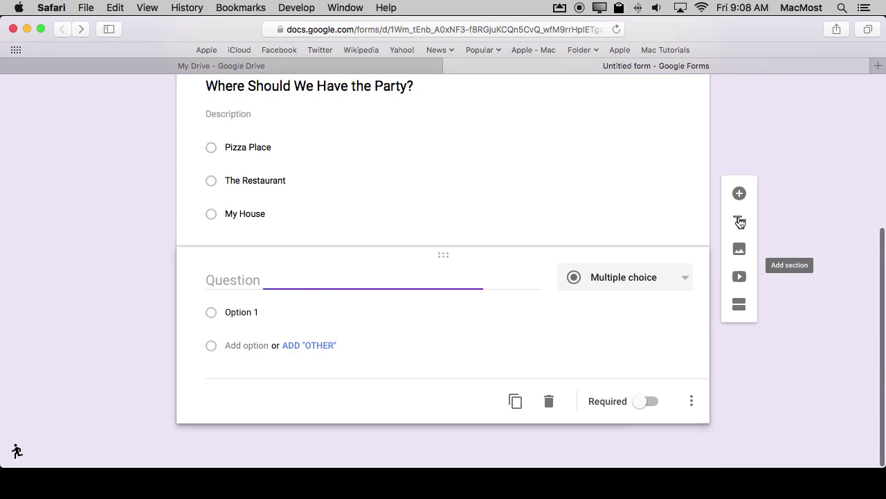
click(618, 278)
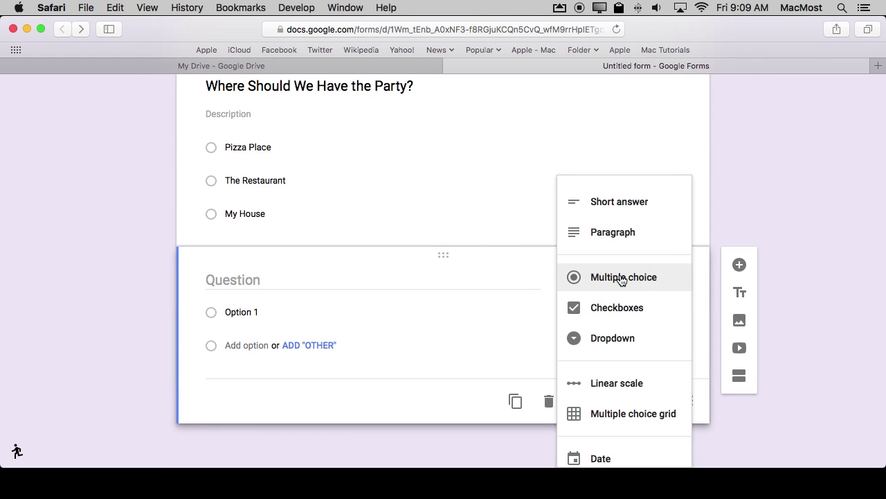
click(613, 204)
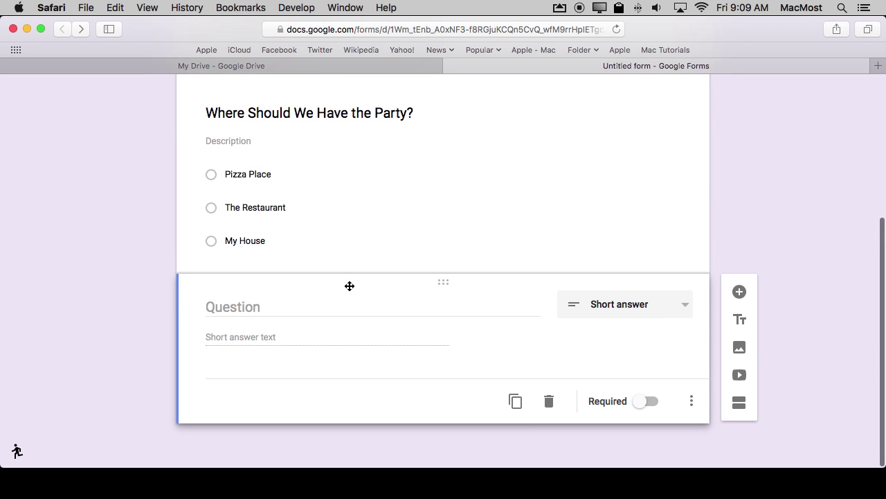
click(231, 305)
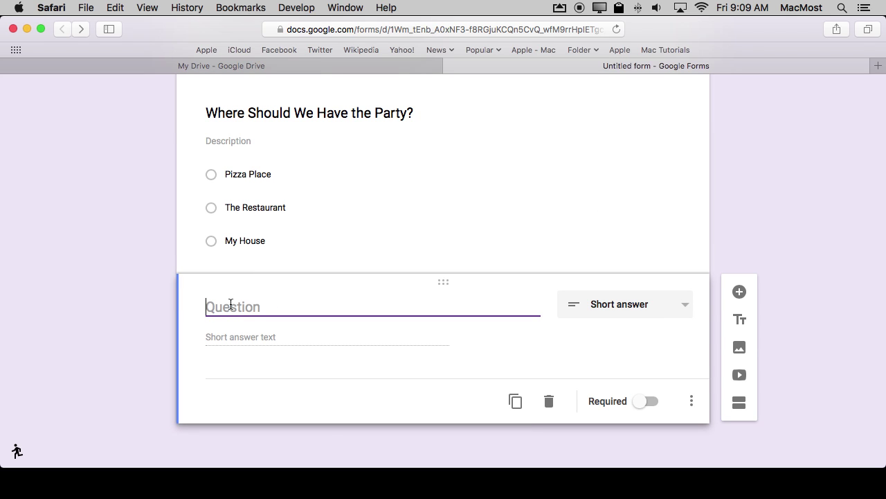
text(Are You Willing )
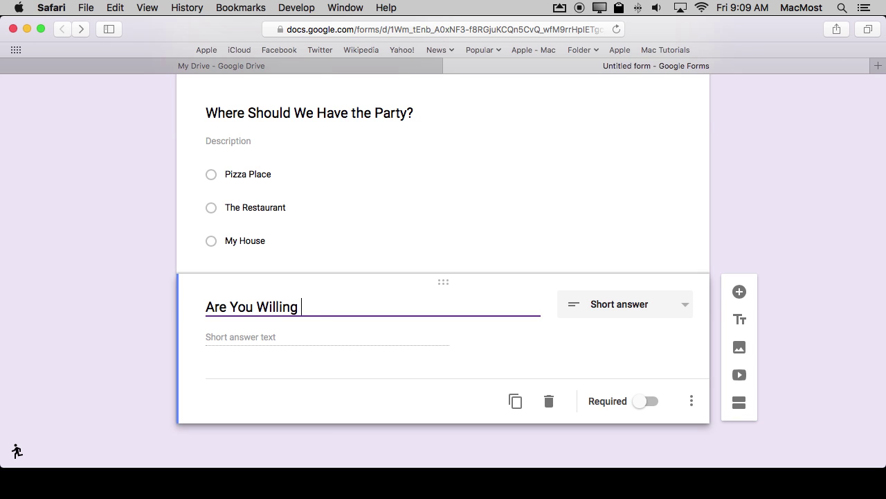
text(To Come Early To Help?)
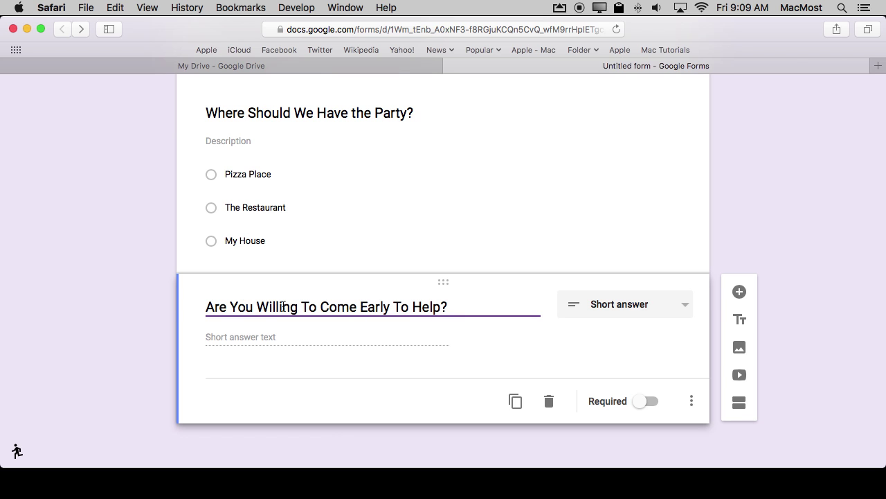
Make the come-early question Multiple choice with answers Yes and No
click(626, 306)
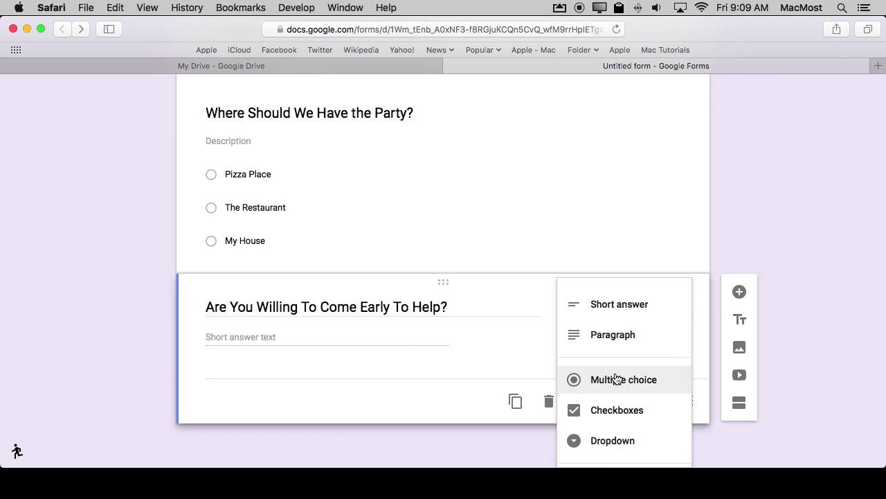
scroll(607, 411, down, 3)
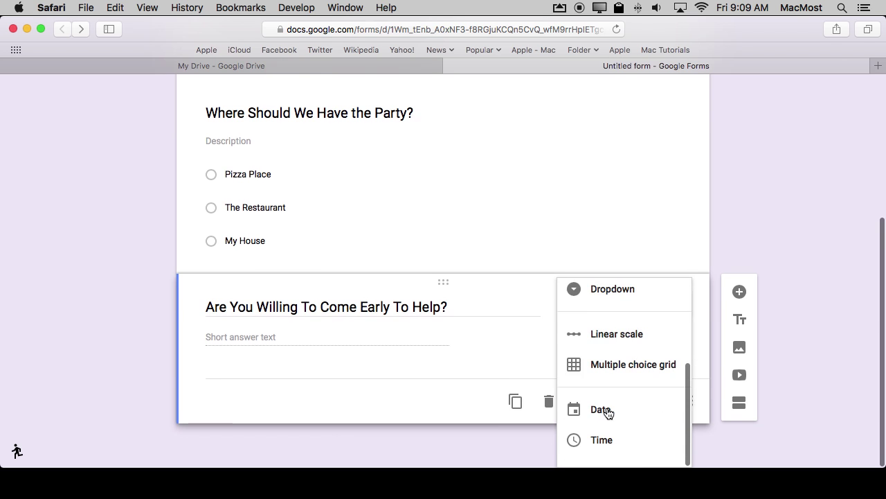
scroll(619, 367, up, 2)
scroll(619, 367, up, 1)
click(603, 351)
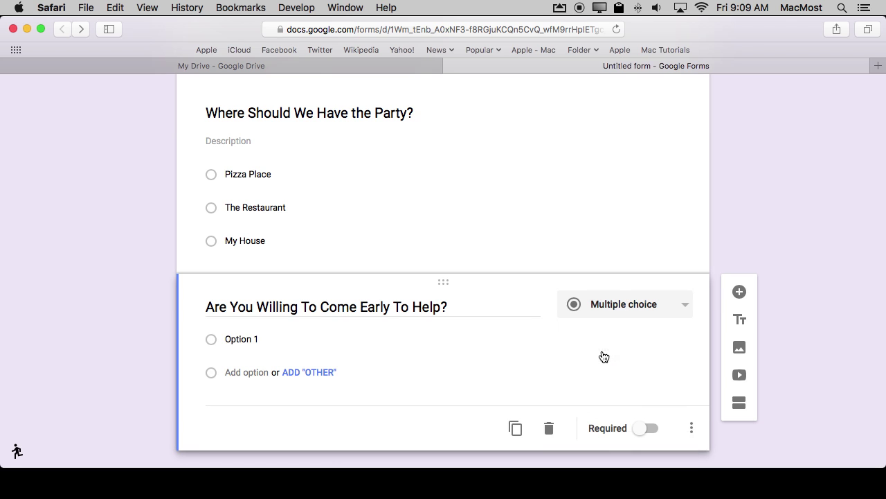
click(243, 340)
text(Yes)
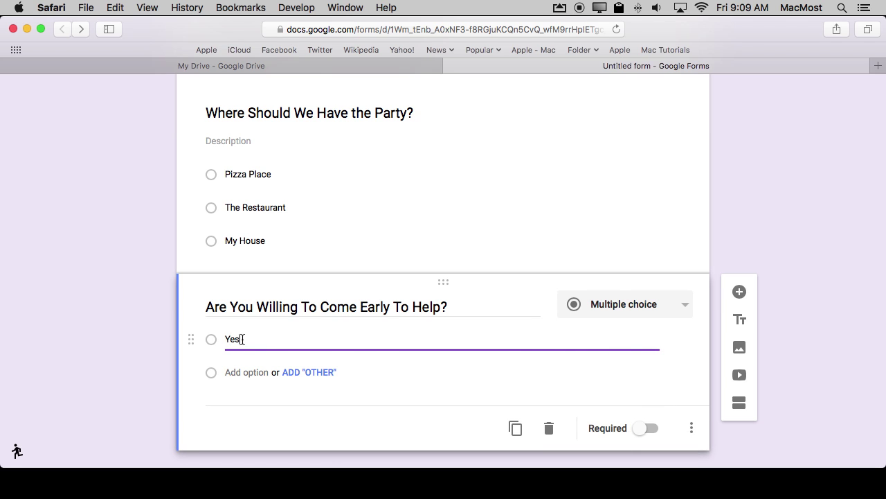
click(246, 372)
text(No)
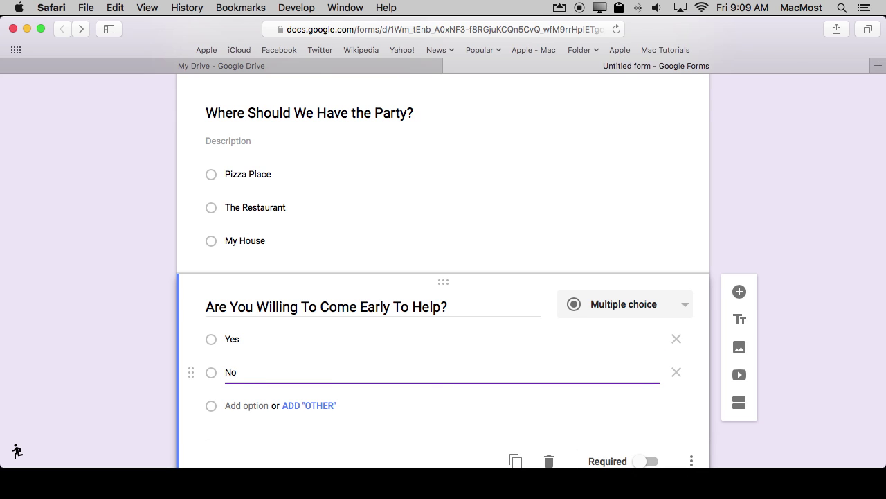
click(740, 291)
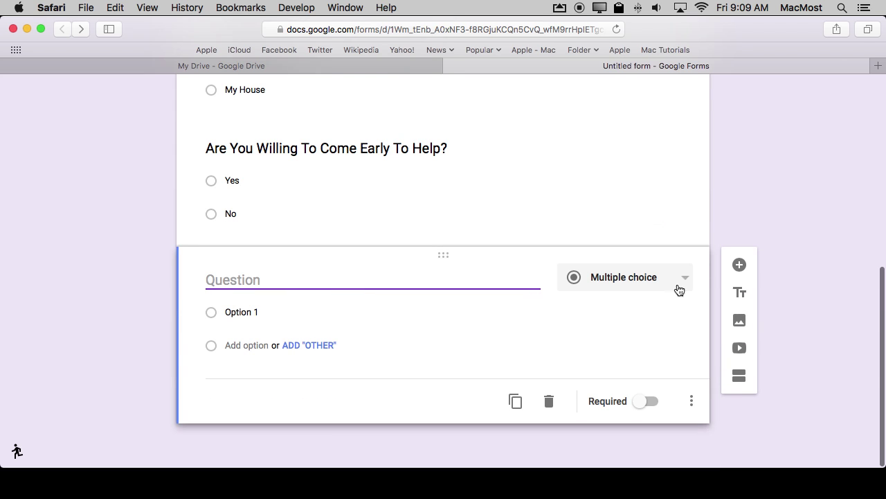
Make the new question a short answer titled 'What Are You Willing To Bring?'
text(What A)
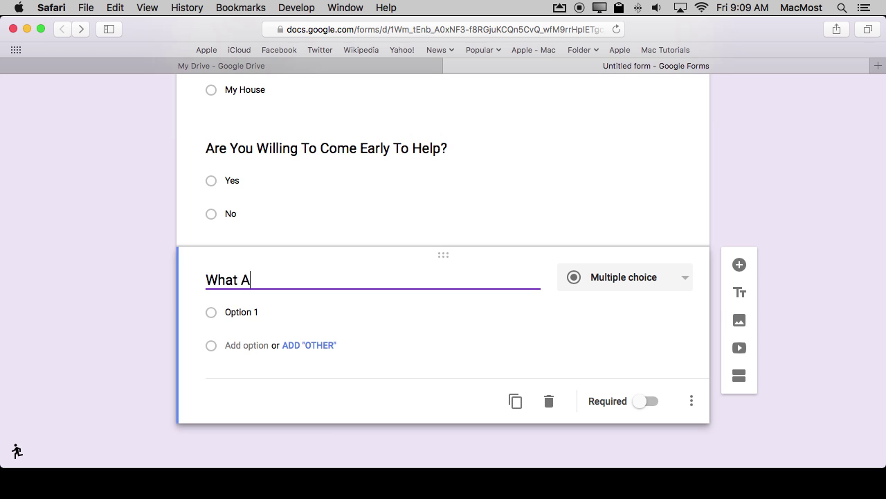
text(re You Willing )
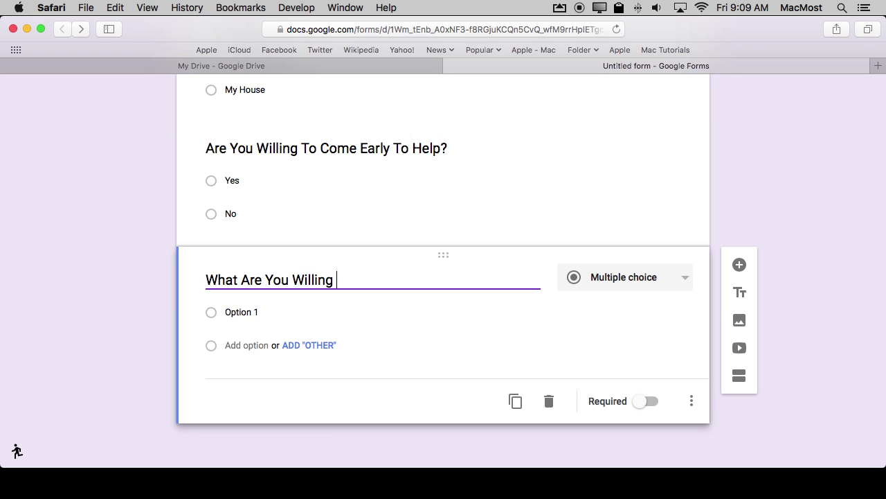
text(To Bring?)
click(656, 278)
click(624, 207)
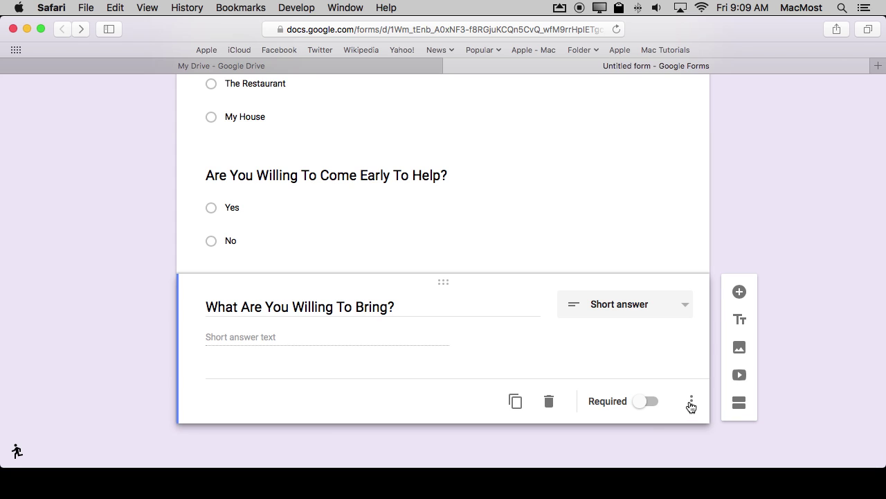
Add a short-answer question 'What Is Your Name'
click(739, 291)
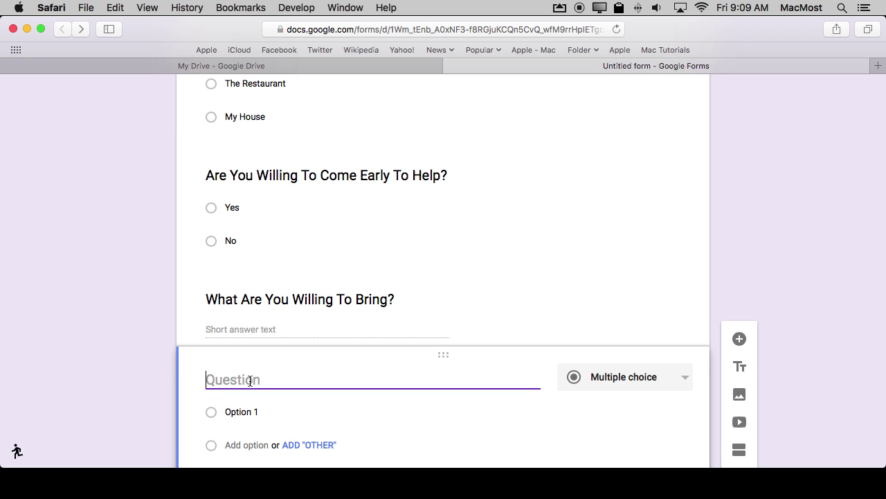
text(You)
key(BackSpace)
key(BackSpace)
key(BackSpace)
text(Wh)
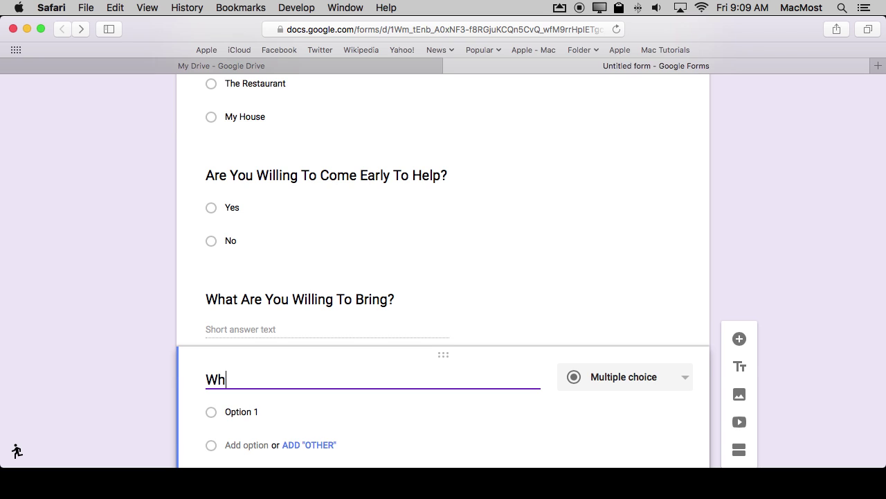
text(at Is Your Name)
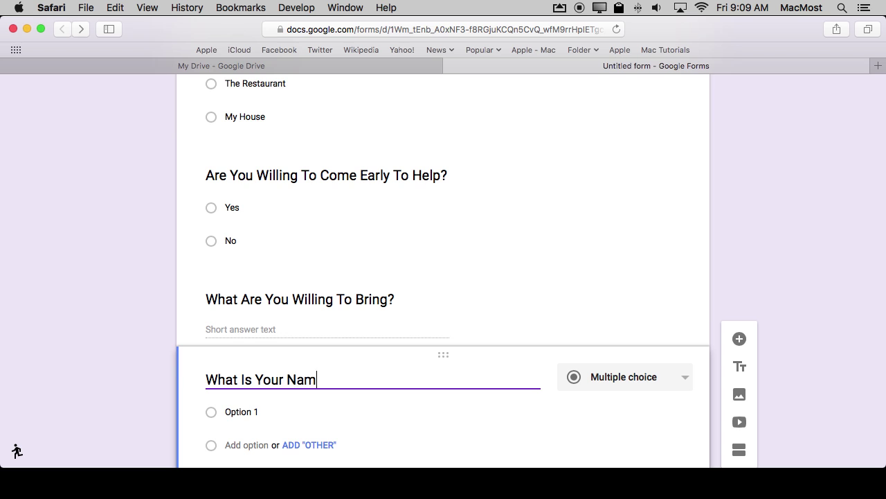
click(617, 385)
click(628, 307)
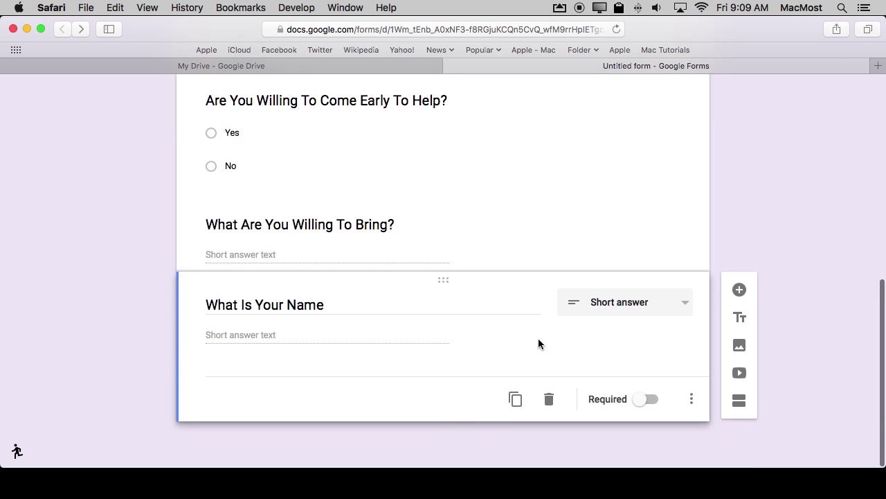
Add a short-answer question 'What Is Your Email Address'
click(738, 289)
text(W)
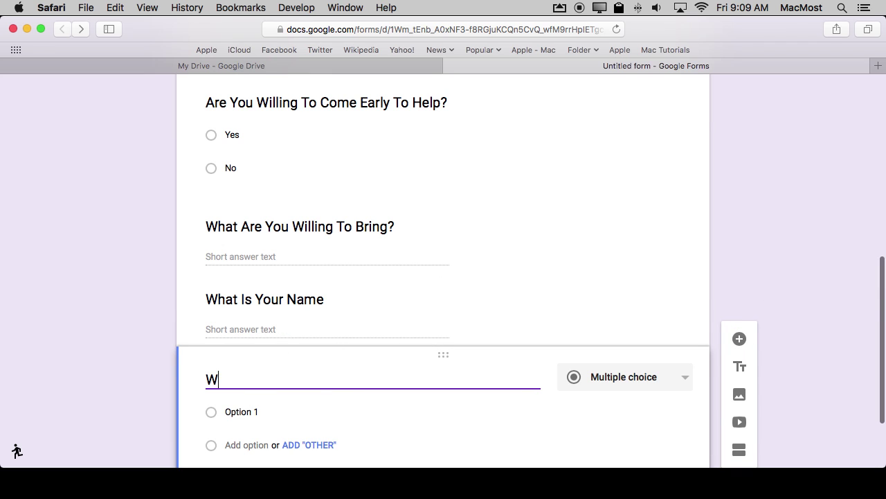
text(hat Is Your )
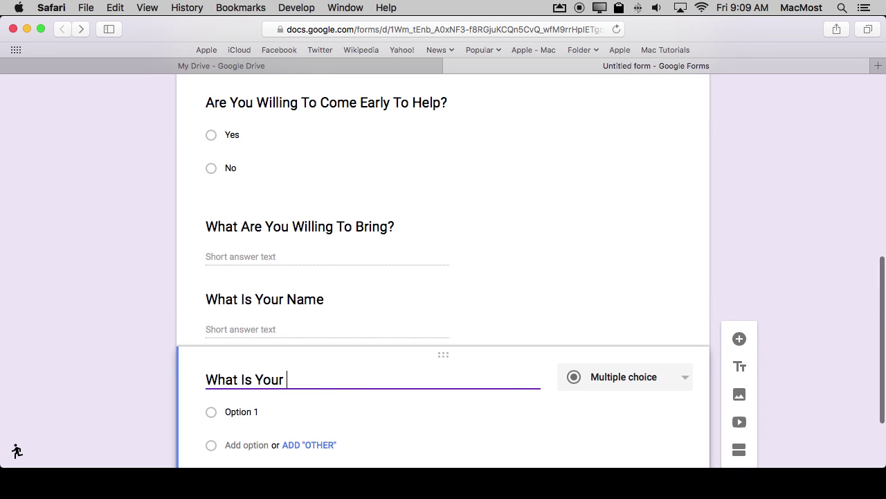
text(Email Address)
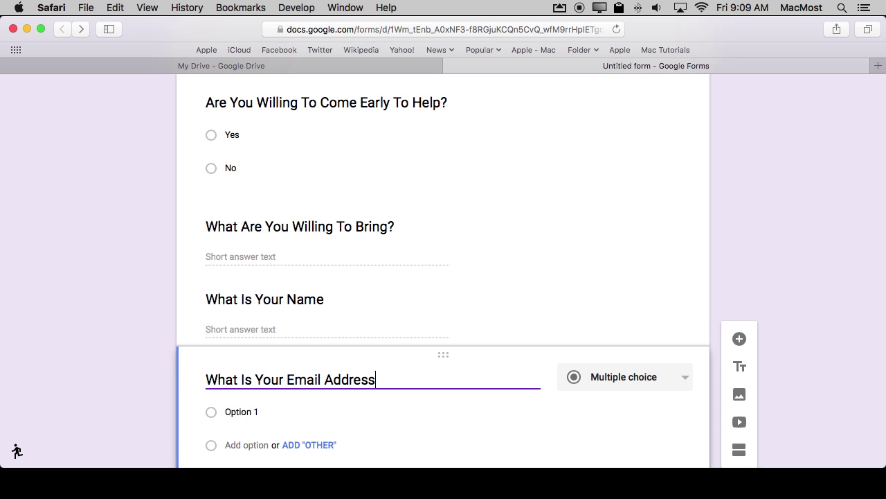
click(640, 380)
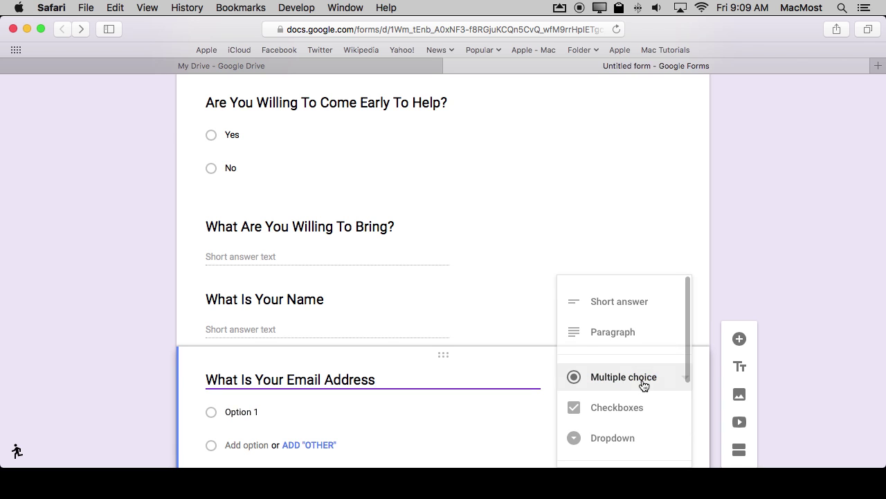
click(632, 303)
scroll(385, 266, down, 2)
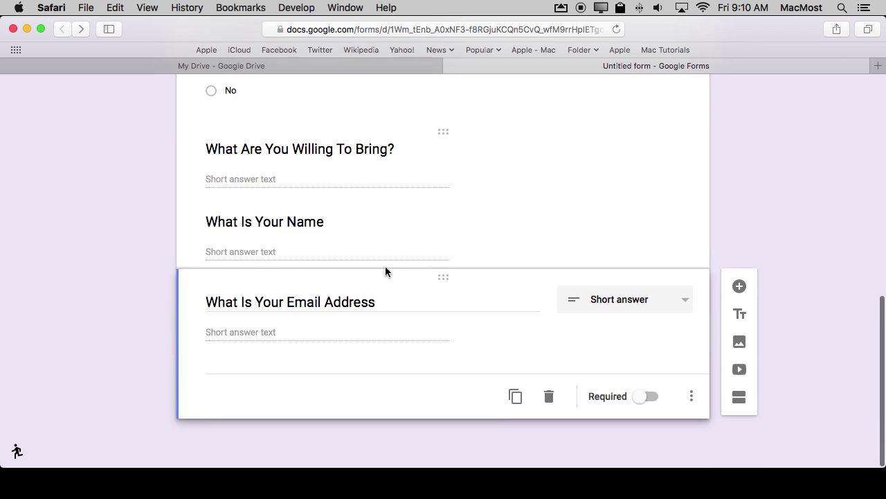
click(622, 313)
scroll(617, 387, down, 3)
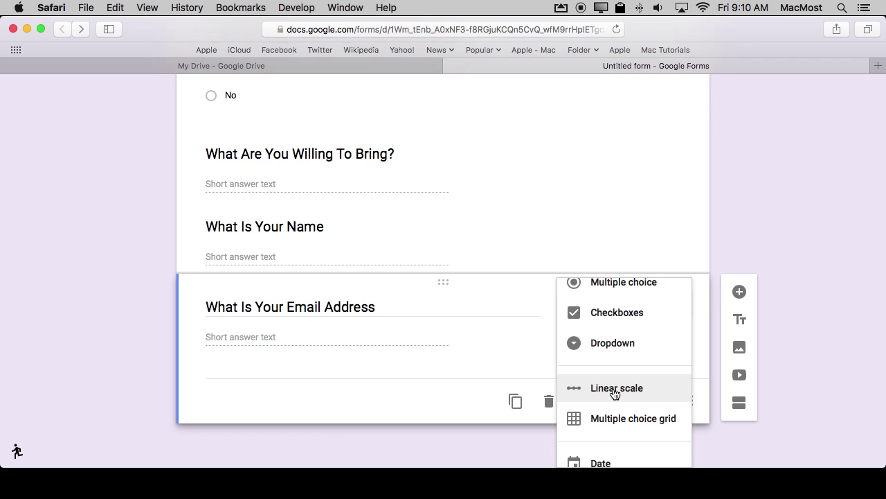
scroll(601, 393, down, 2)
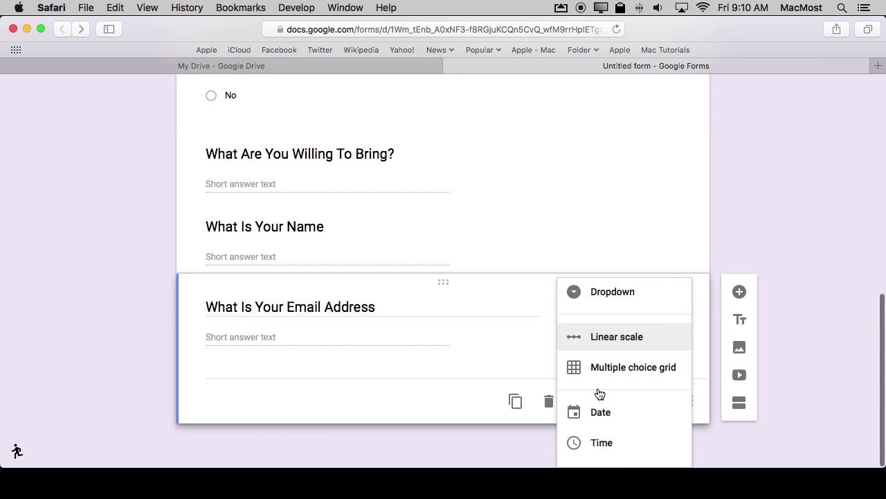
scroll(637, 408, down, 1)
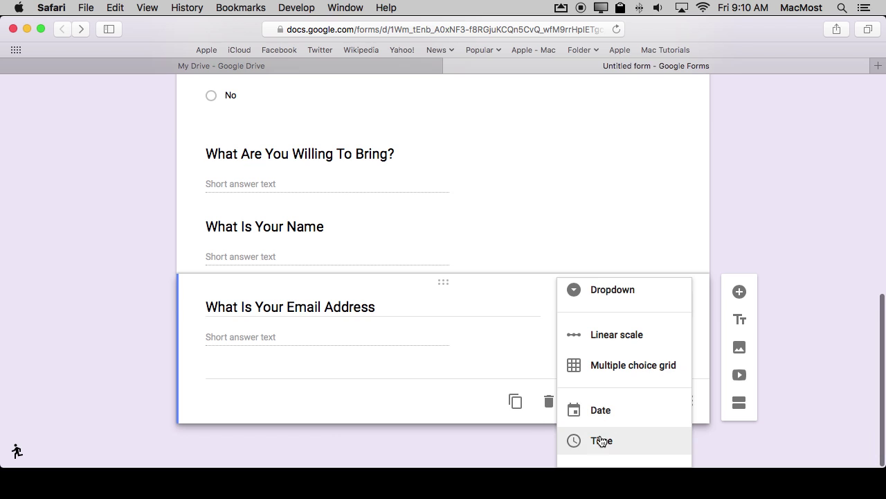
click(503, 245)
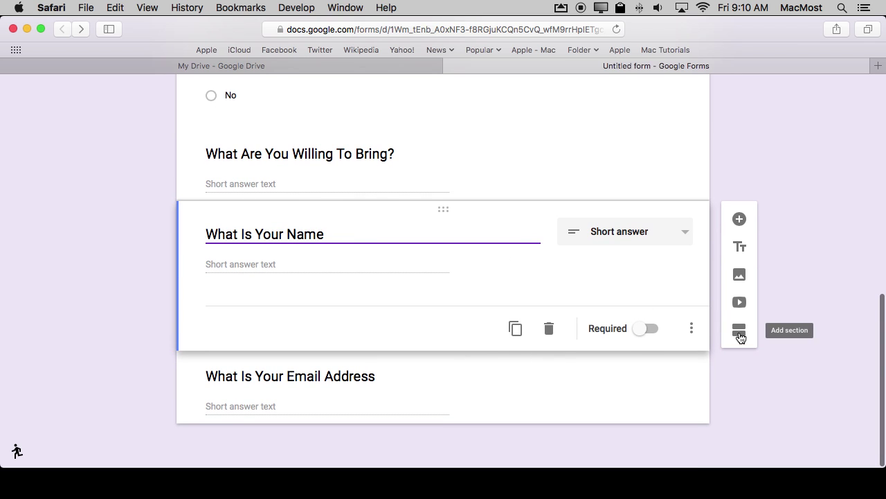
scroll(643, 271, up, 10)
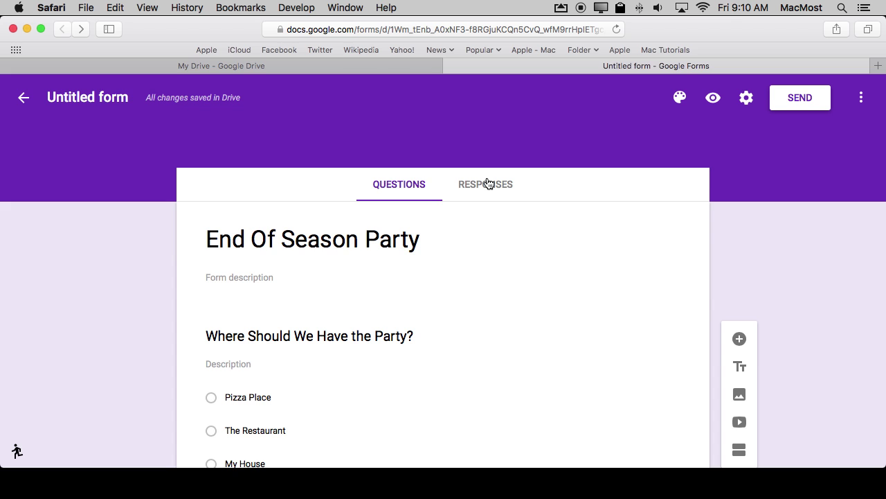
Preview the form and pick The Restaurant and Yes as sample answers
click(713, 97)
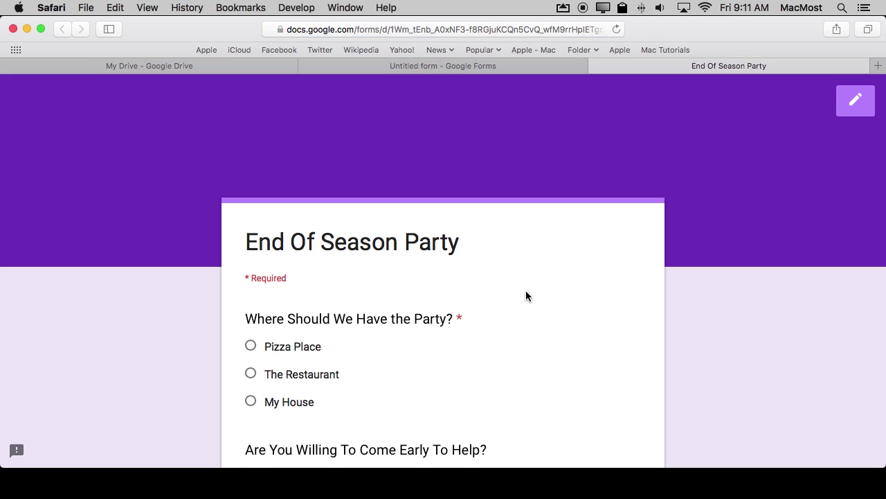
scroll(526, 296, down, 2)
scroll(526, 296, down, 10)
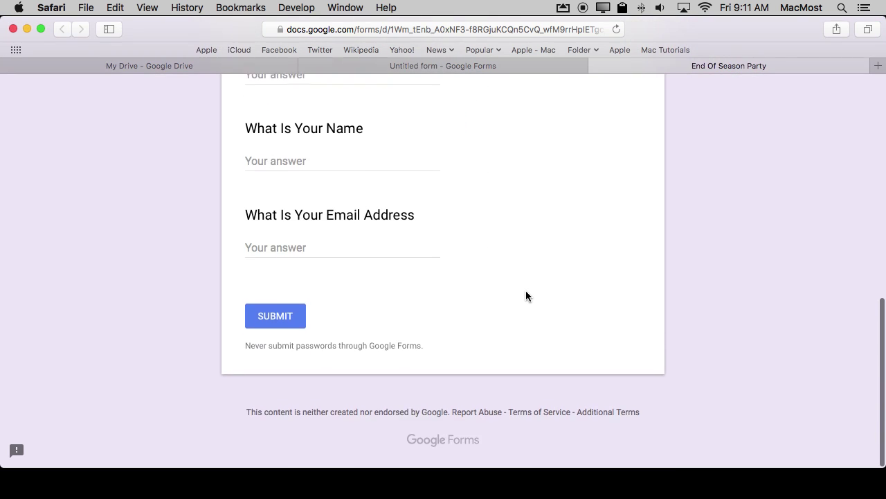
scroll(526, 295, up, 4)
scroll(526, 296, up, 4)
click(252, 255)
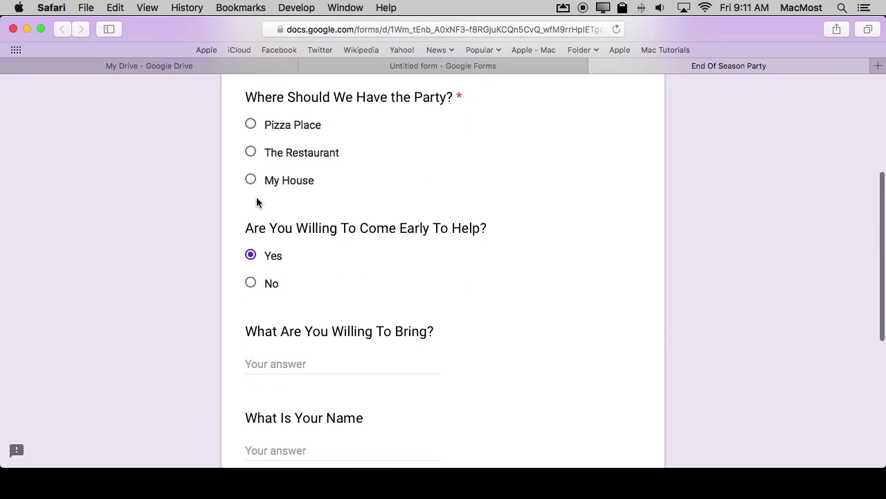
click(253, 155)
Enter Cupcakes as the item to bring, then close the preview and leave the page
scroll(260, 208, down, 3)
click(273, 277)
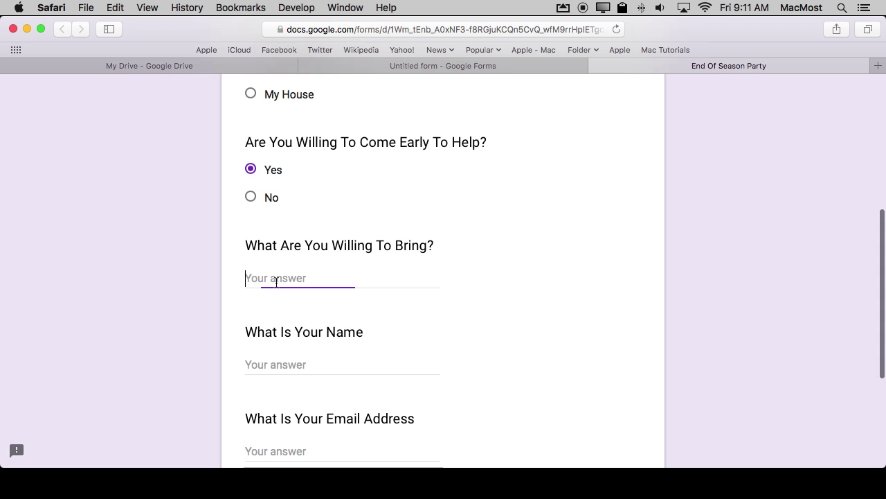
text(Cupcakes)
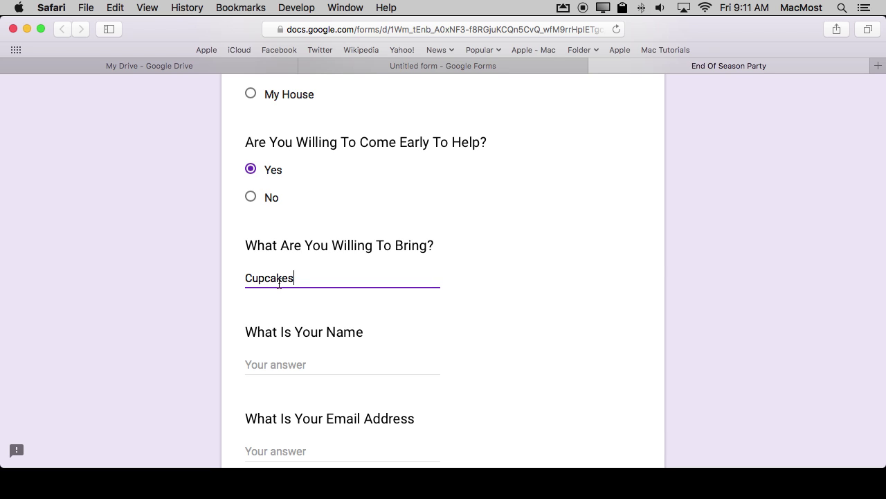
scroll(287, 270, down, 6)
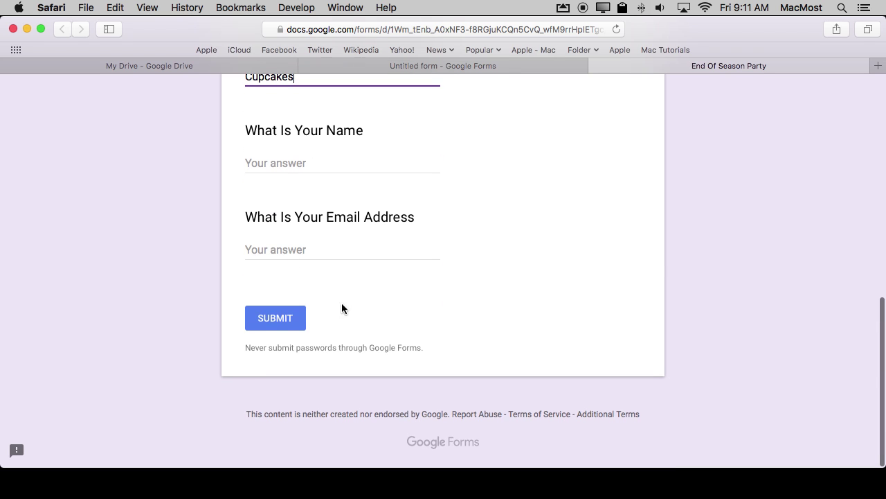
scroll(646, 142, up, 10)
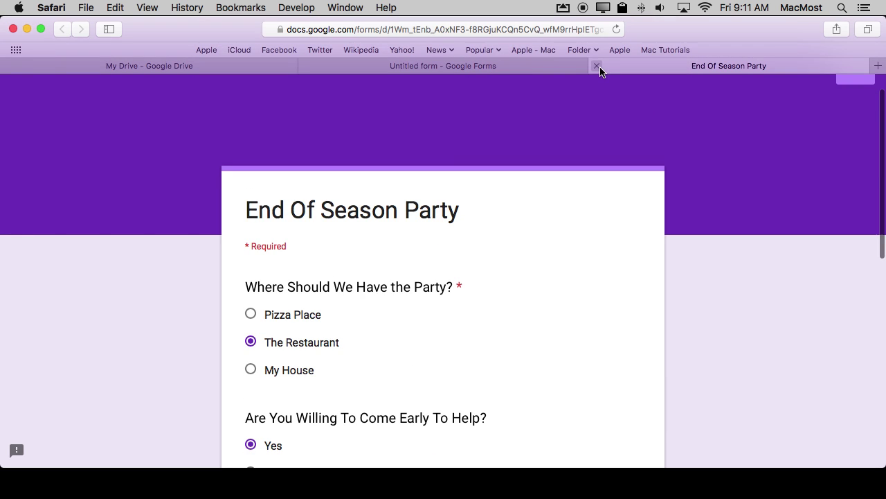
click(597, 66)
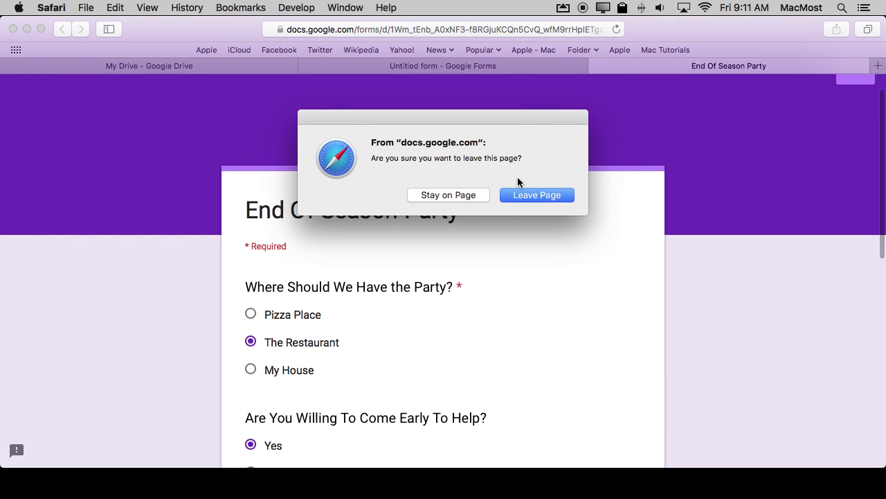
click(527, 196)
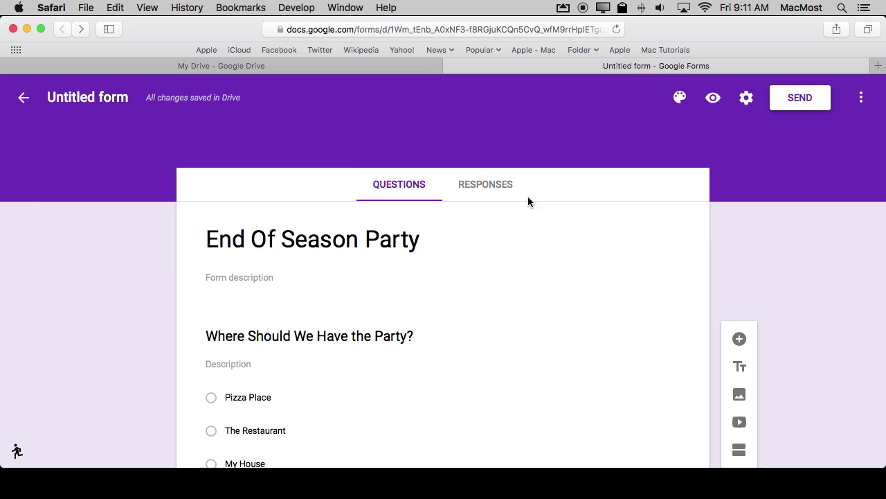
Cancel out of Settings and rename the form file to 'End Of Season Party'
click(746, 98)
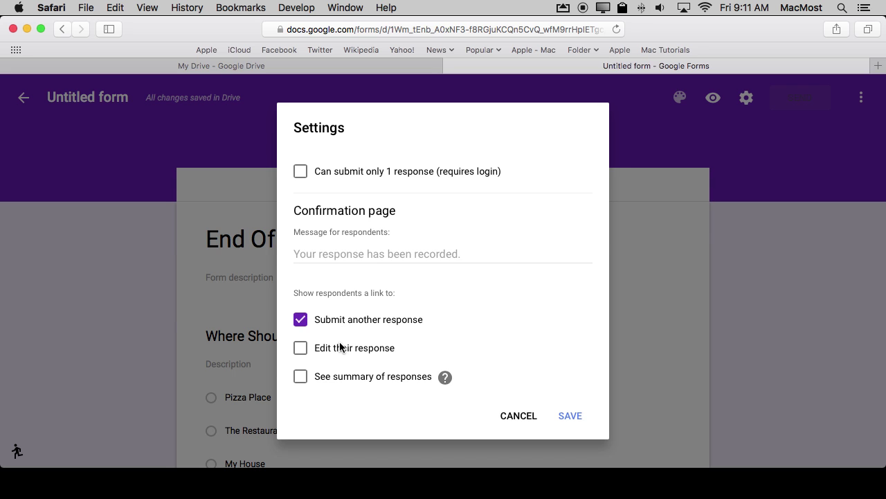
click(510, 417)
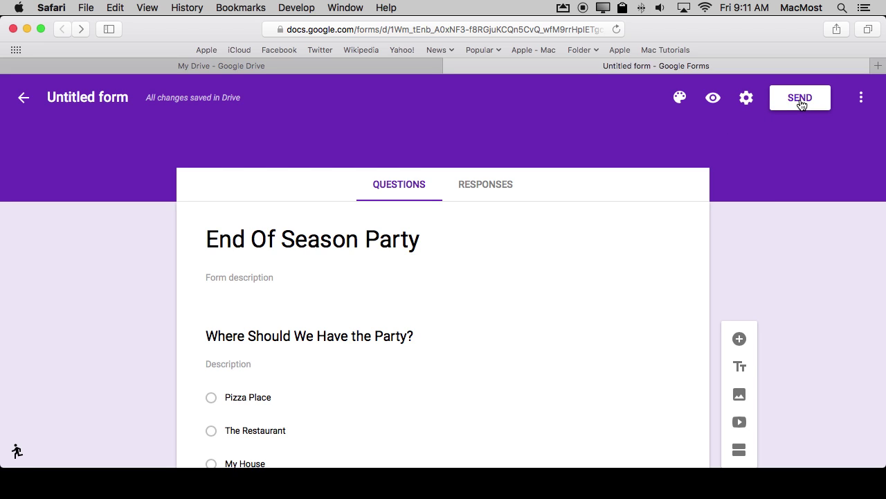
click(71, 98)
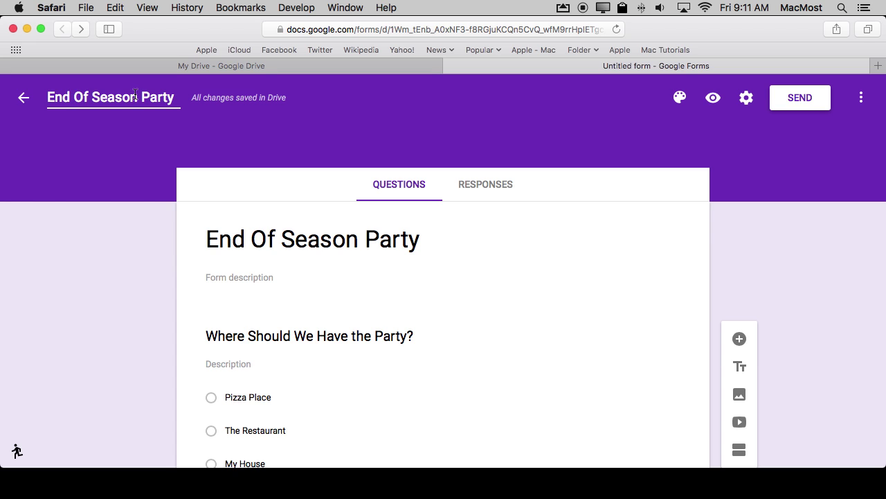
click(791, 107)
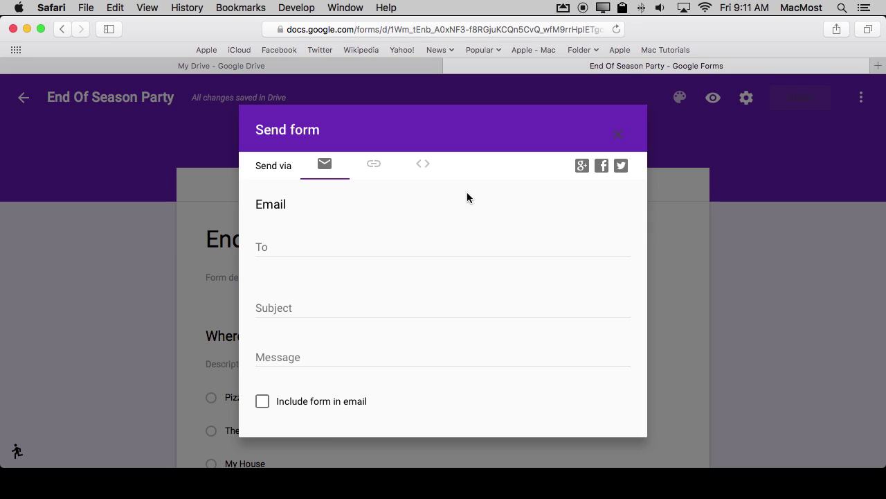
click(277, 245)
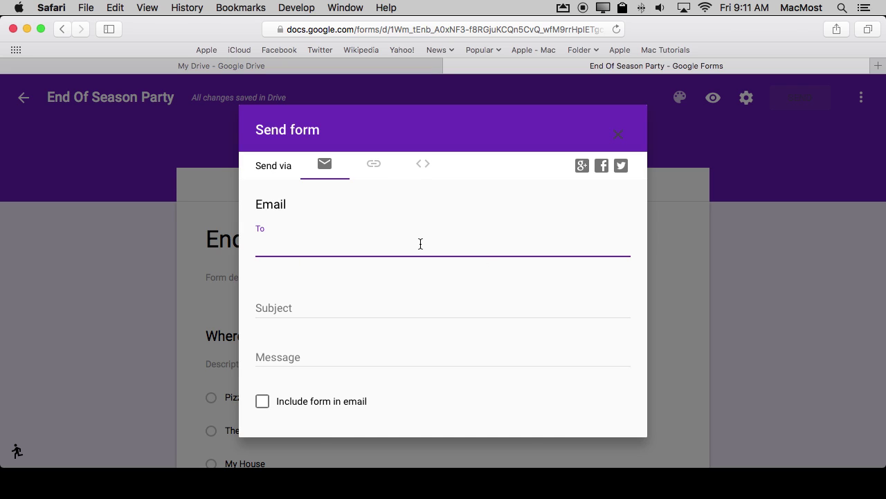
click(615, 140)
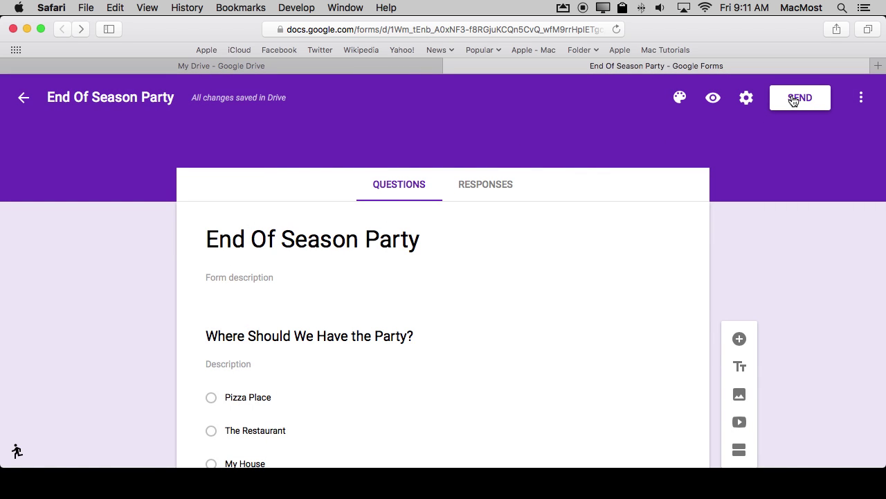
click(25, 98)
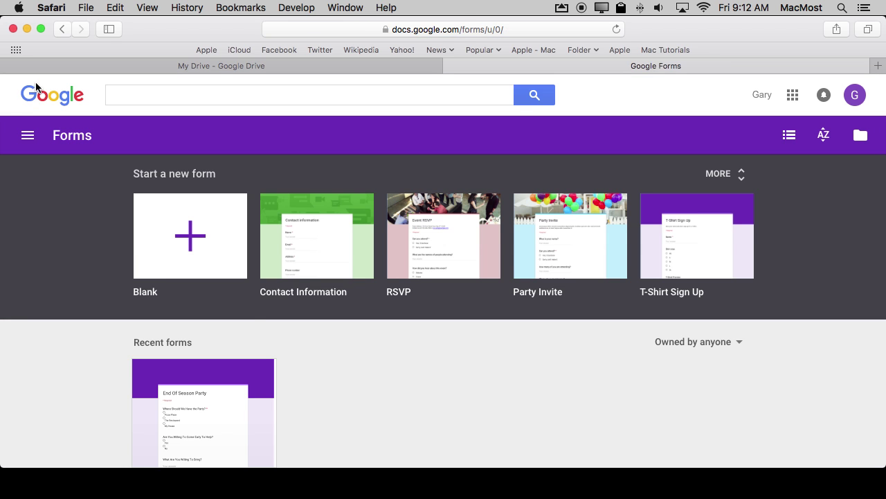
scroll(253, 312, down, 3)
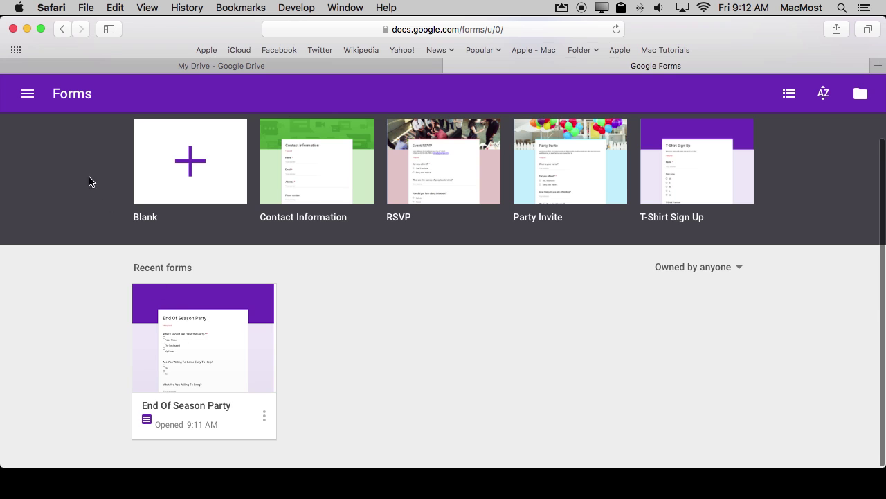
click(194, 349)
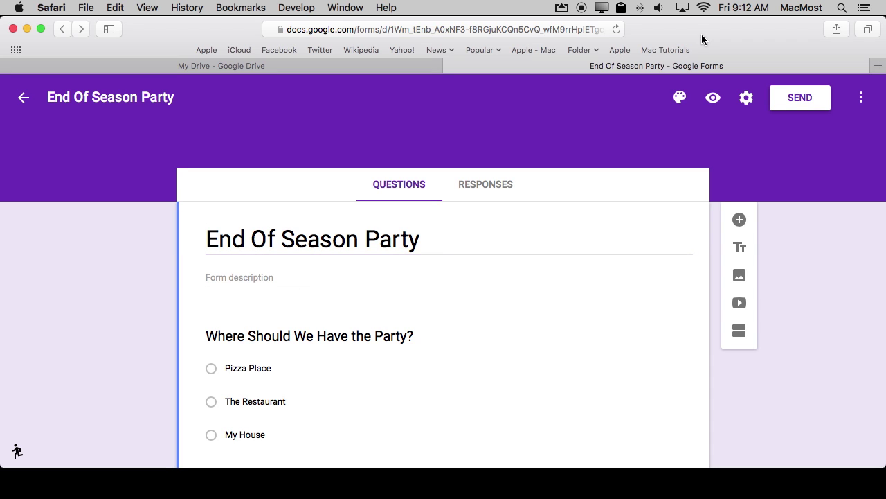
click(816, 101)
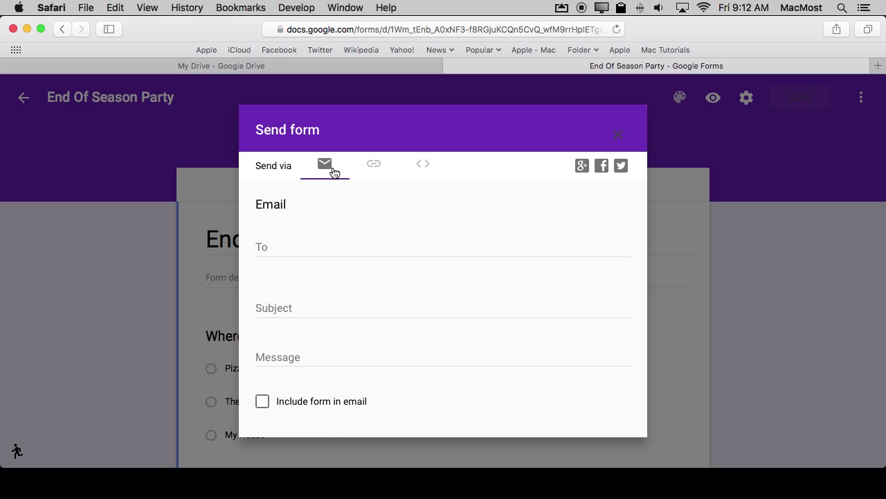
Copy a shortened goo.gl link to the form from the Send dialog
click(374, 166)
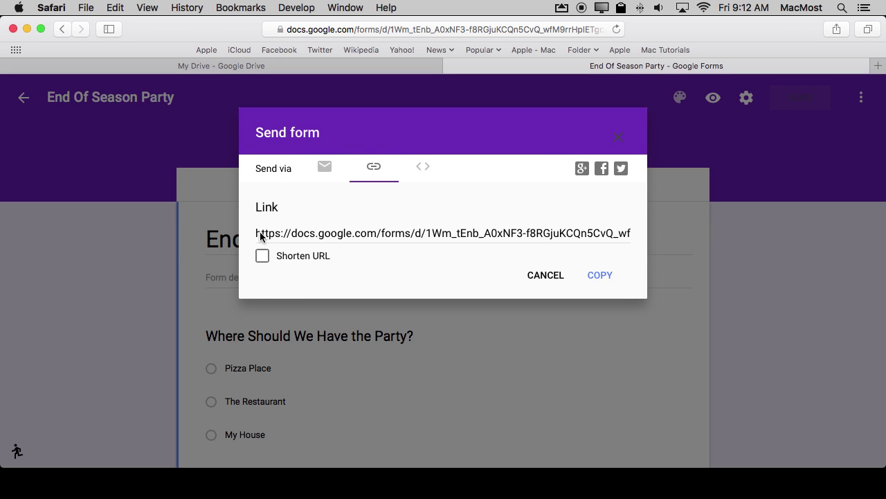
click(263, 256)
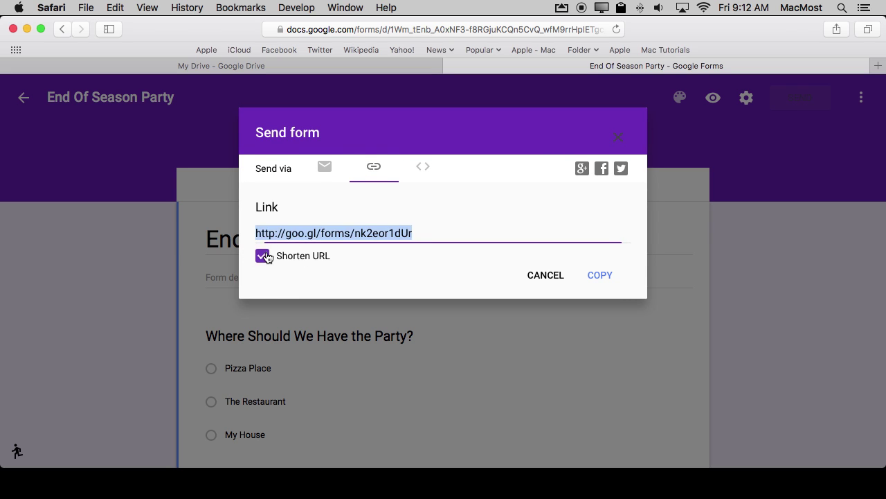
key(super+c)
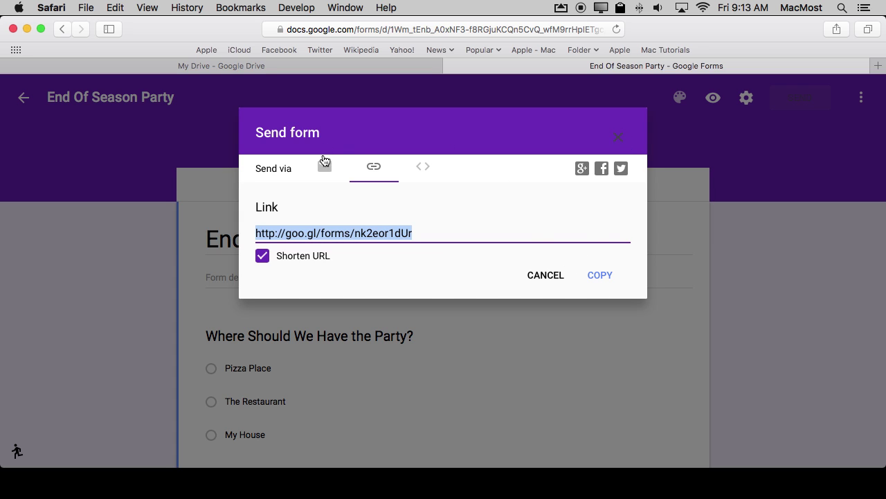
click(619, 141)
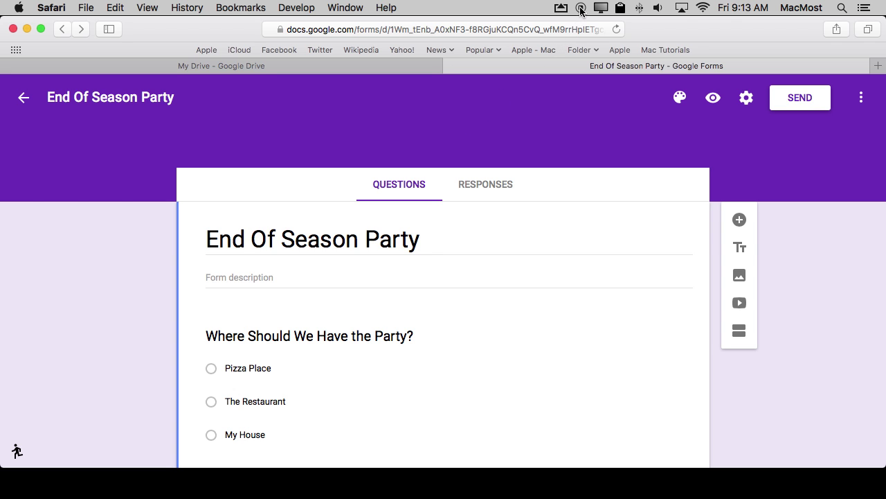
Open the copied short link in a new browser tab
key(super+t)
key(super+v)
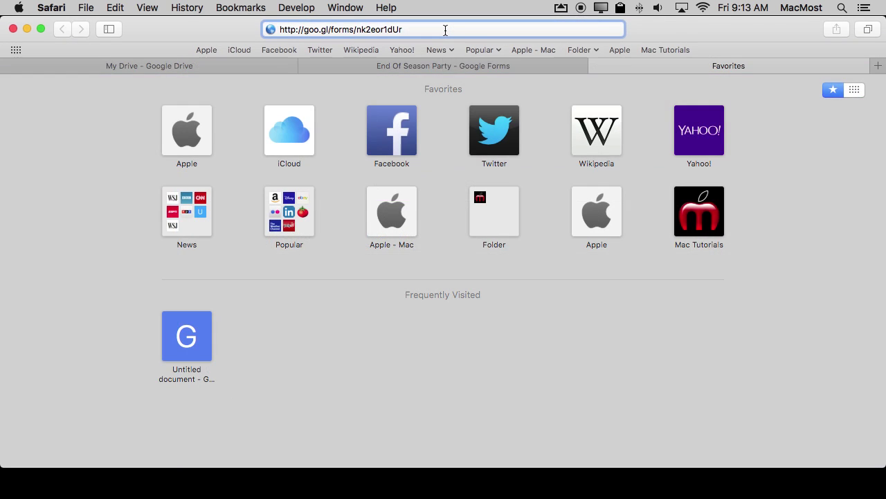
key(Return)
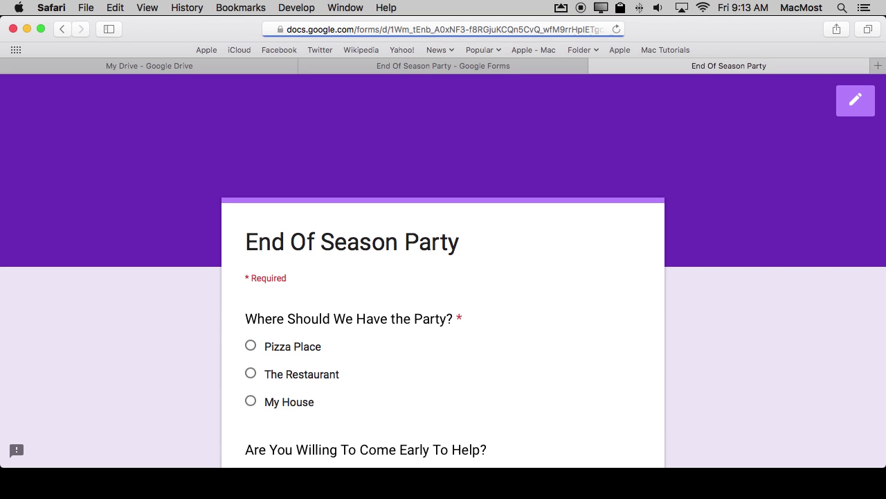
Submit a response with Pizza Place, Yes, Soda, plus a name and email address
click(251, 345)
scroll(256, 312, down, 5)
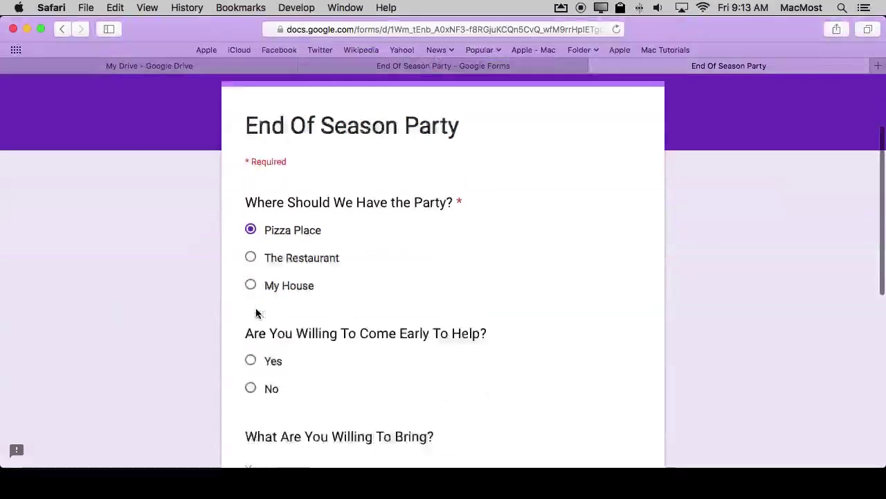
click(250, 295)
scroll(275, 351, down, 3)
click(276, 300)
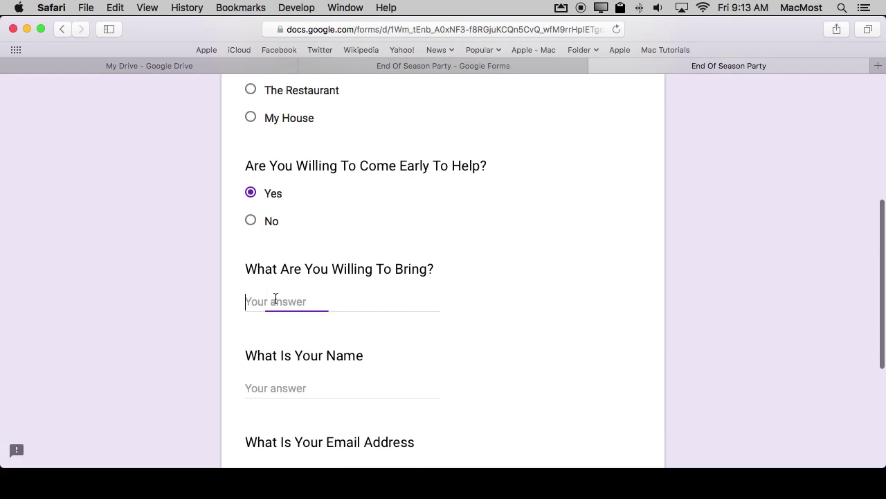
text(Soda)
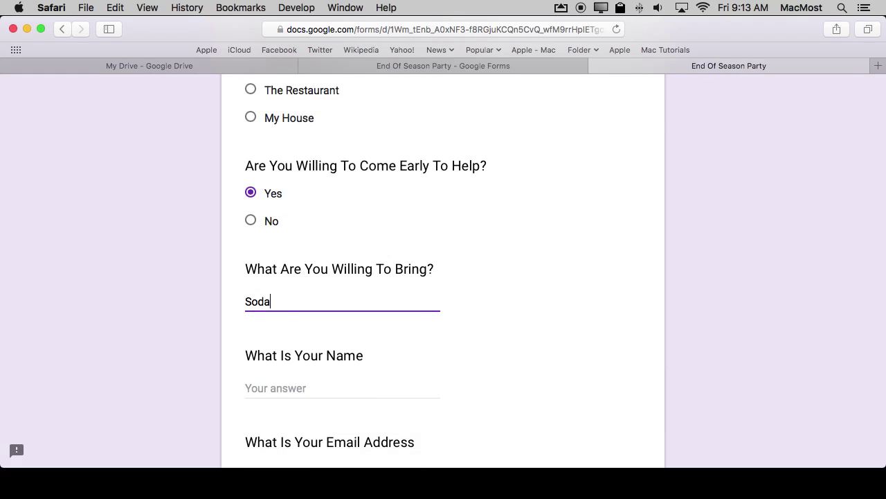
click(301, 383)
text(G)
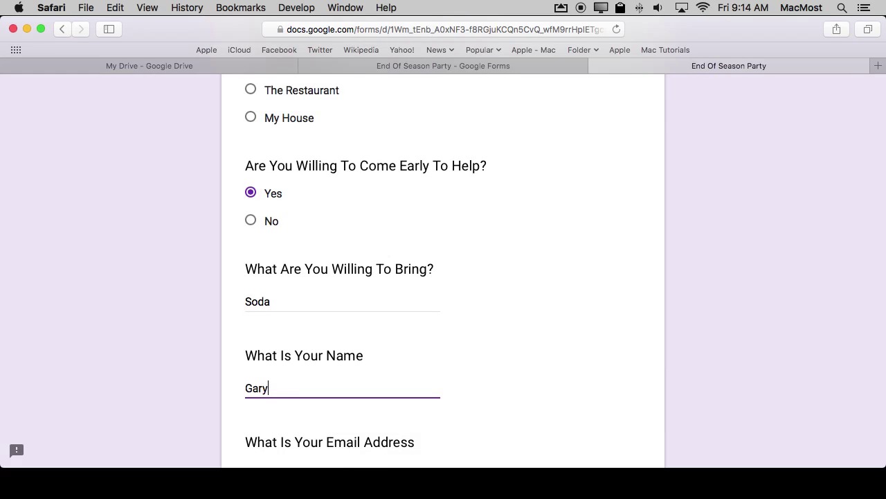
text(ary)
scroll(335, 419, down, 3)
key(Tab)
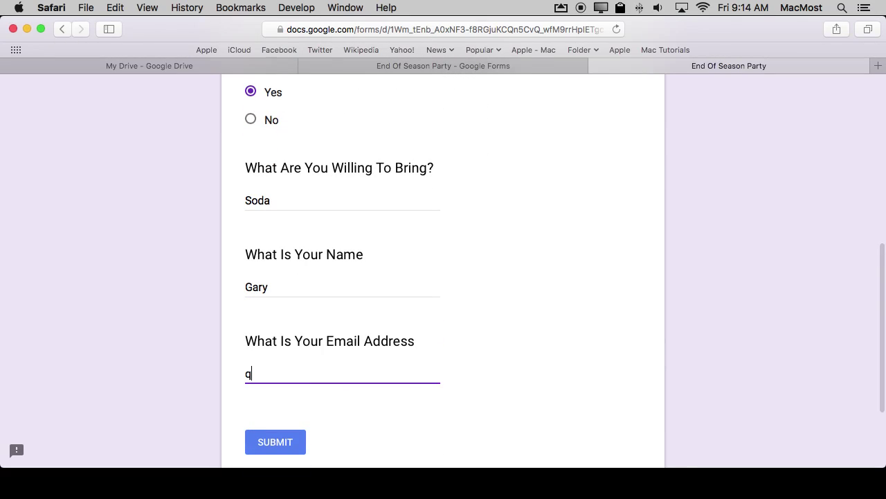
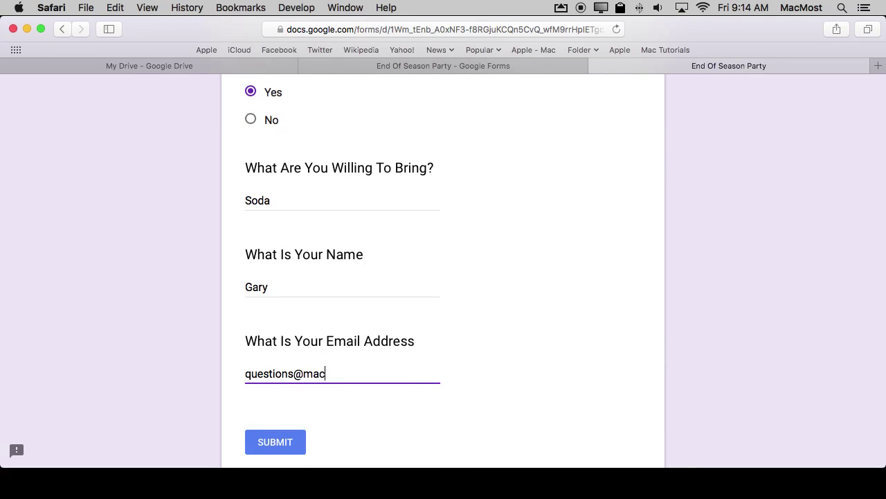
click(275, 443)
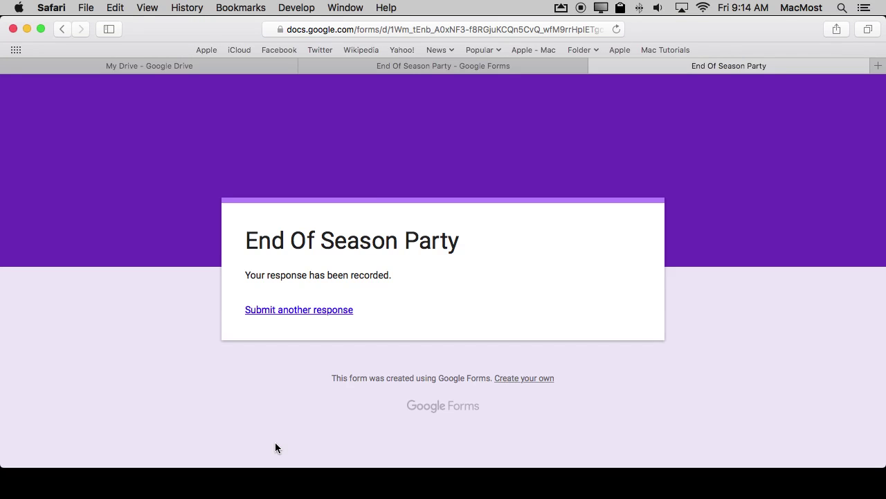
Back in the form editor, reload Responses to fetch the new answer and review the Summary
click(419, 66)
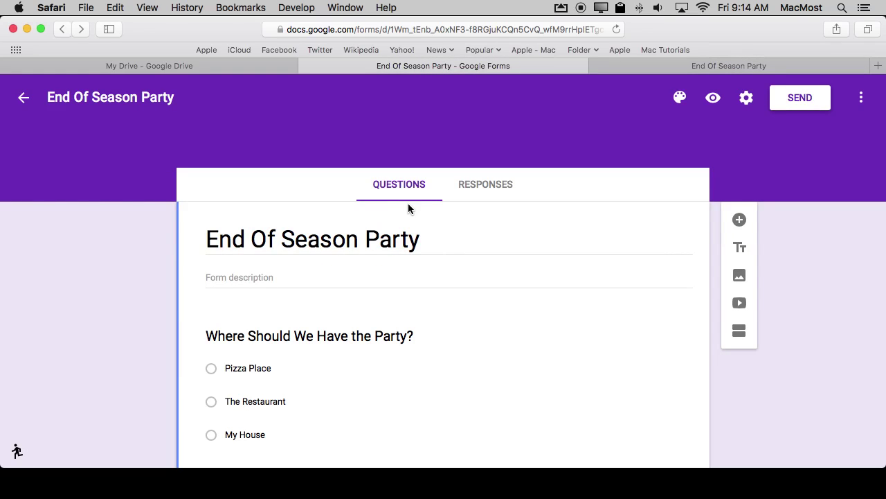
click(496, 184)
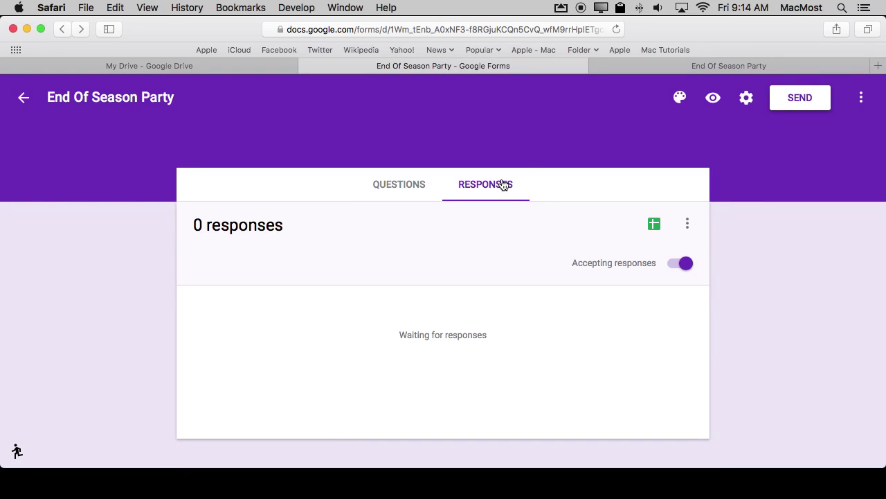
key(super+r)
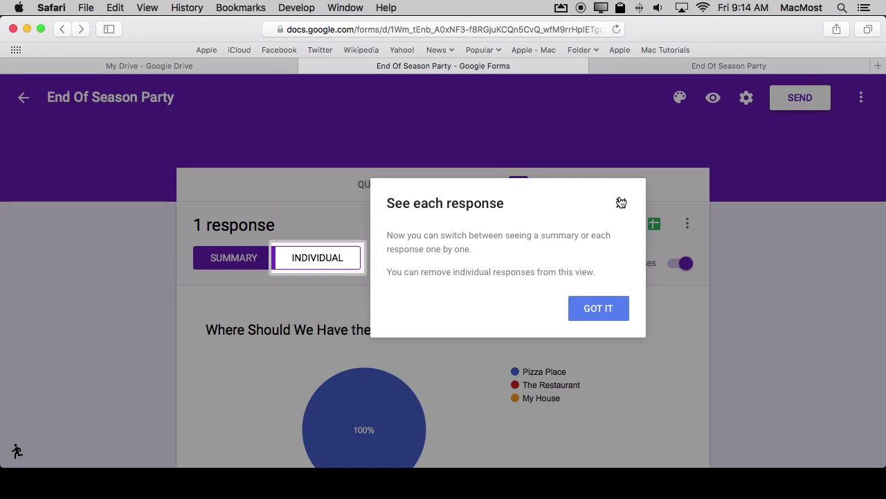
click(600, 311)
scroll(458, 329, down, 3)
scroll(458, 328, down, 10)
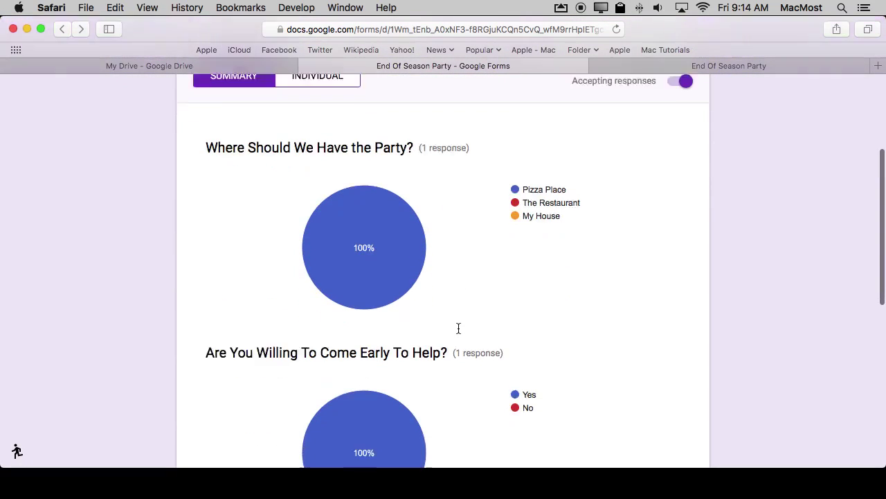
scroll(458, 328, up, 7)
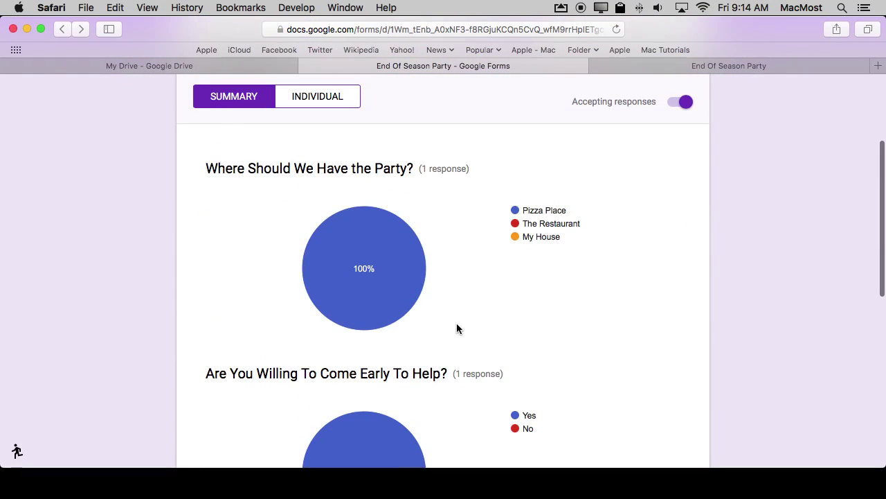
mouse_move(371, 291)
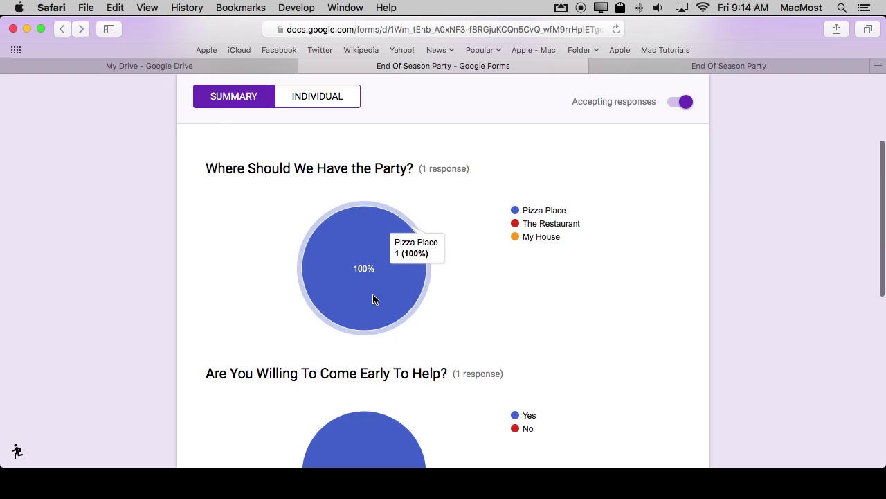
scroll(373, 299, down, 10)
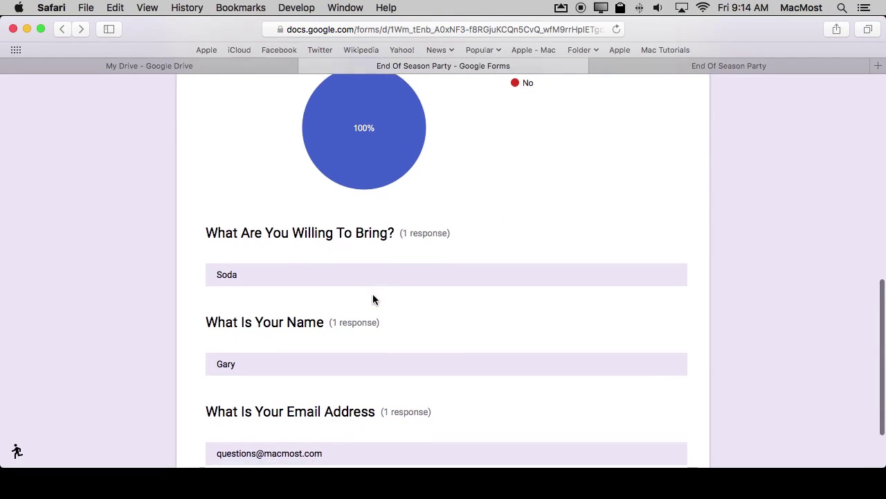
scroll(291, 333, down, 2)
scroll(291, 325, up, 15)
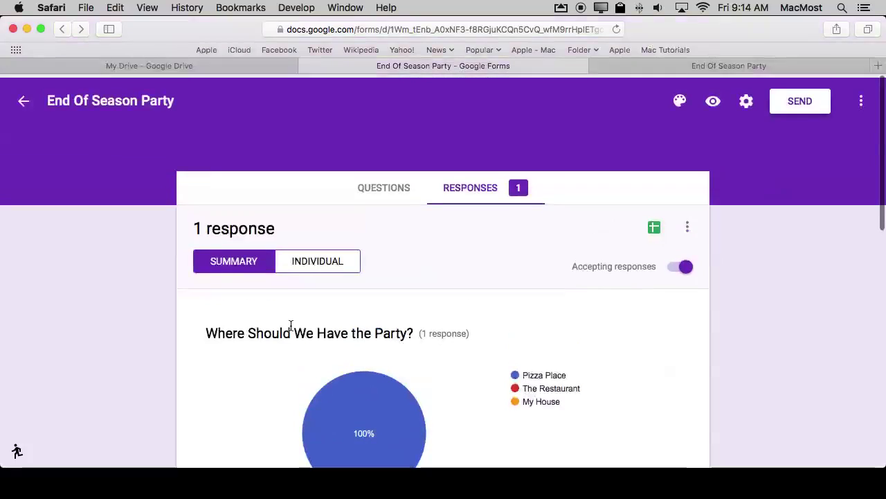
Switch to the Individual view to see the single test response as a filled-in form
click(322, 263)
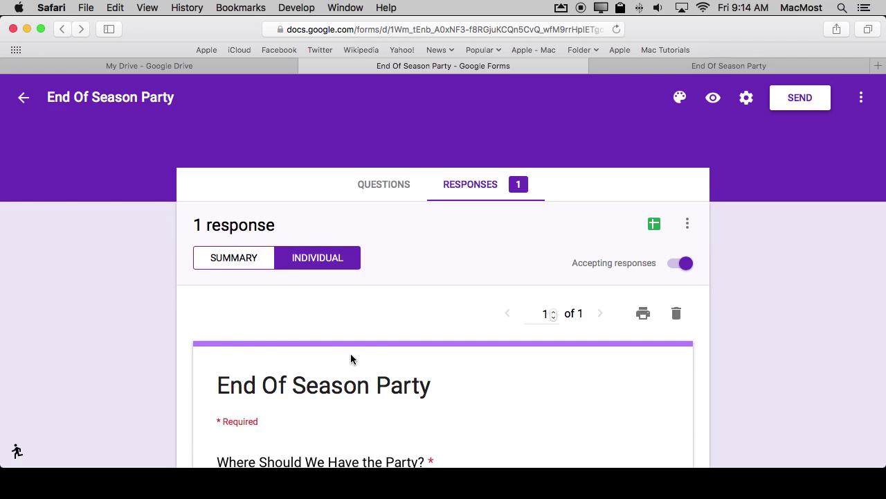
scroll(350, 357, down, 5)
scroll(351, 358, down, 10)
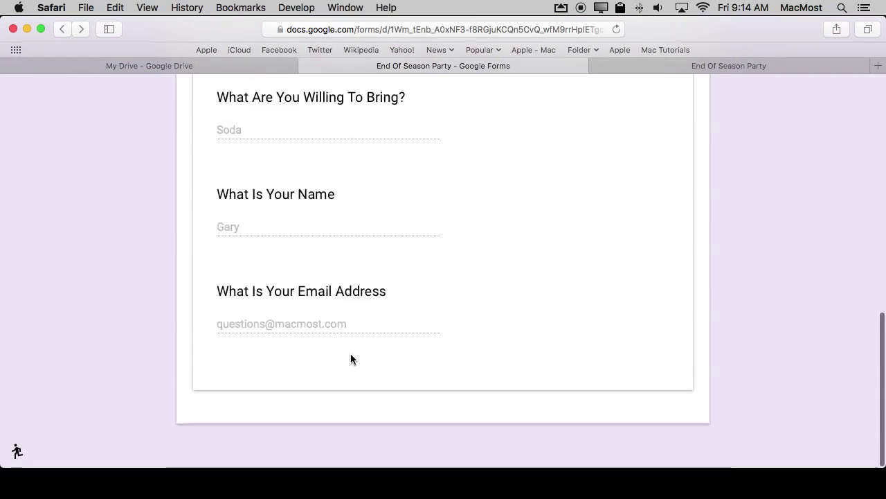
scroll(318, 178, up, 12)
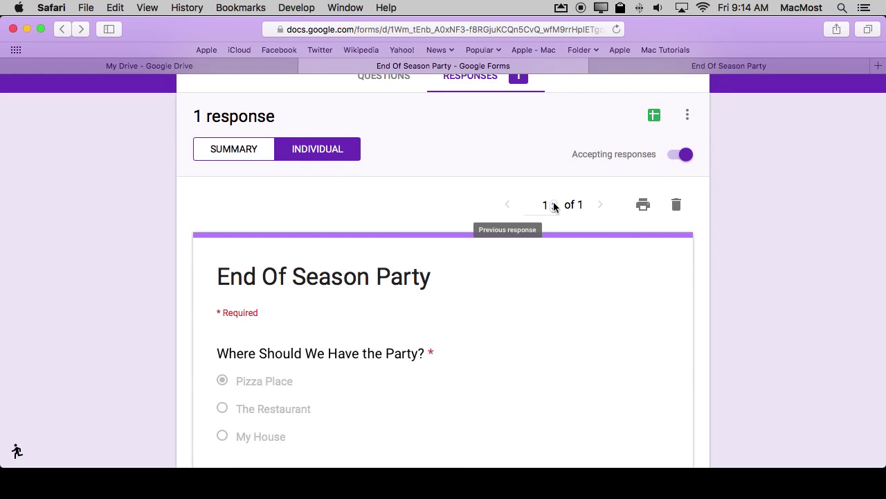
scroll(365, 326, down, 5)
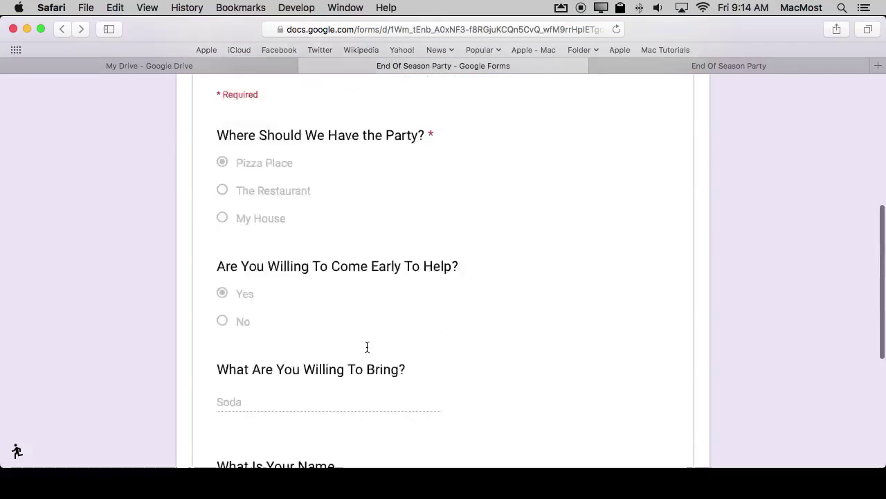
scroll(554, 263, up, 8)
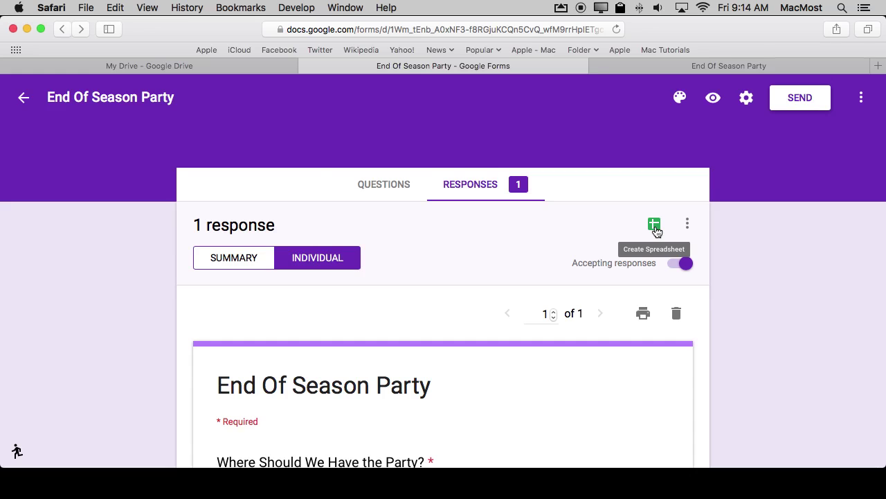
click(655, 225)
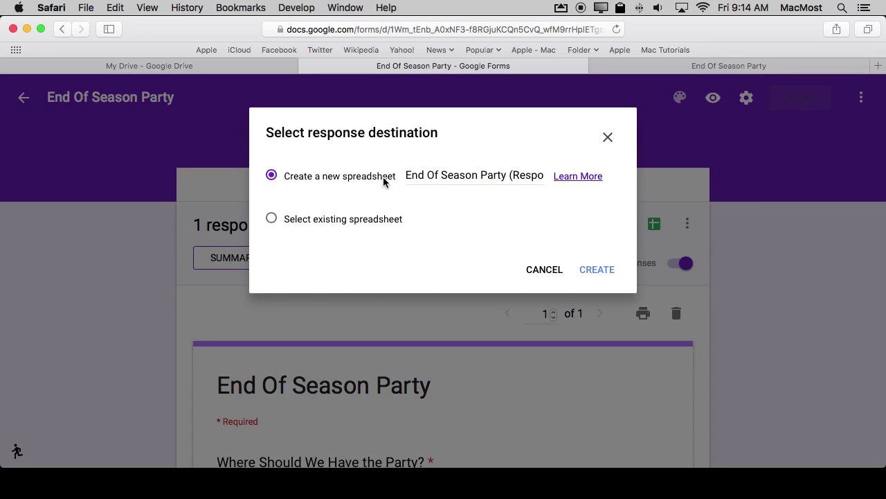
Create the new spreadsheet 'End Of Season Party (Responses)' to receive the form's responses
click(596, 270)
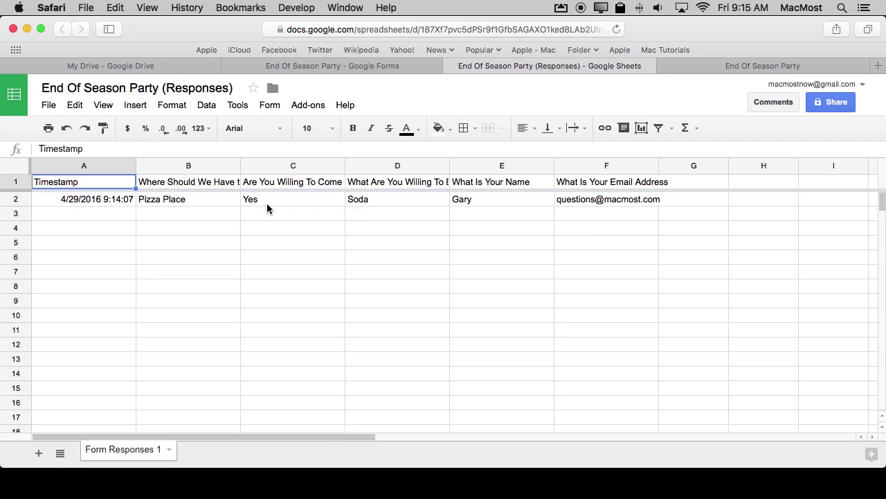
Return to the published End Of Season Party form's browser tab
click(752, 66)
Start a fresh response, answer No to coming early, and enter Paper plates to bring
click(309, 310)
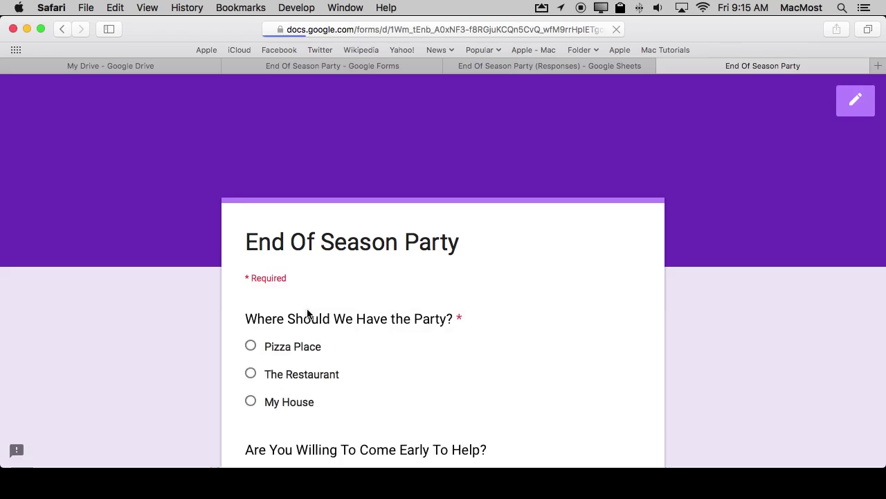
scroll(251, 374, down, 5)
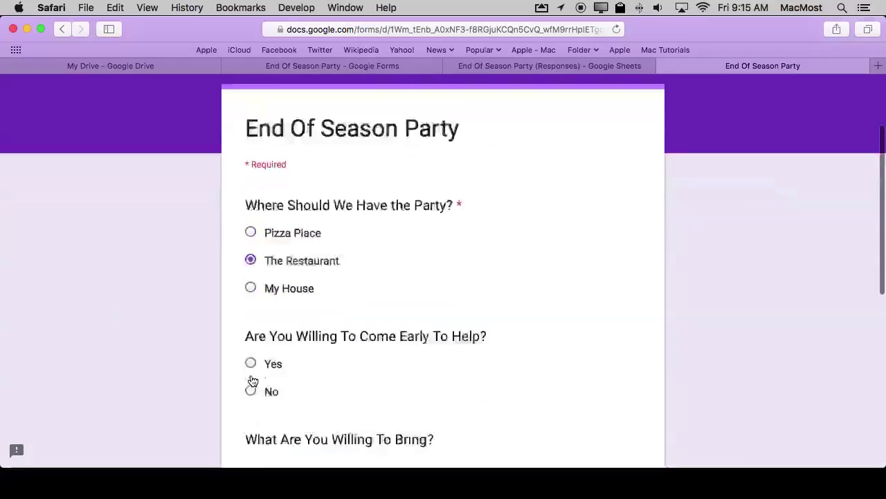
click(250, 327)
scroll(251, 331, down, 4)
scroll(252, 331, down, 1)
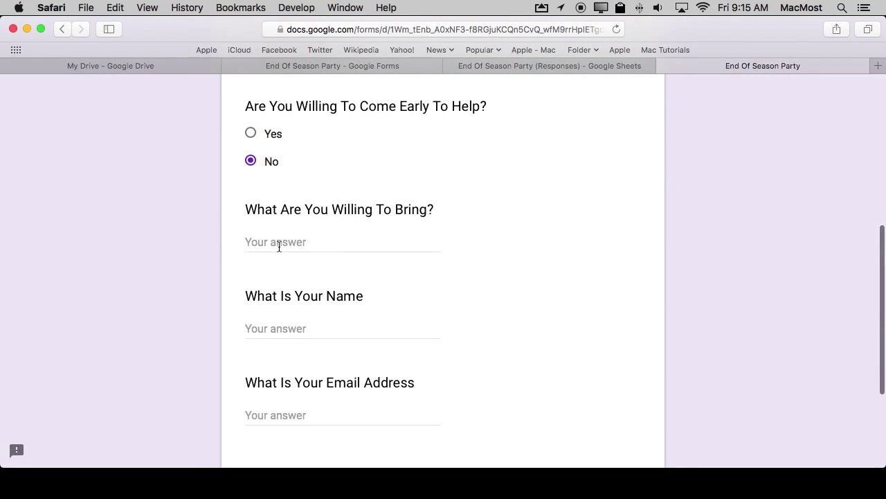
click(279, 242)
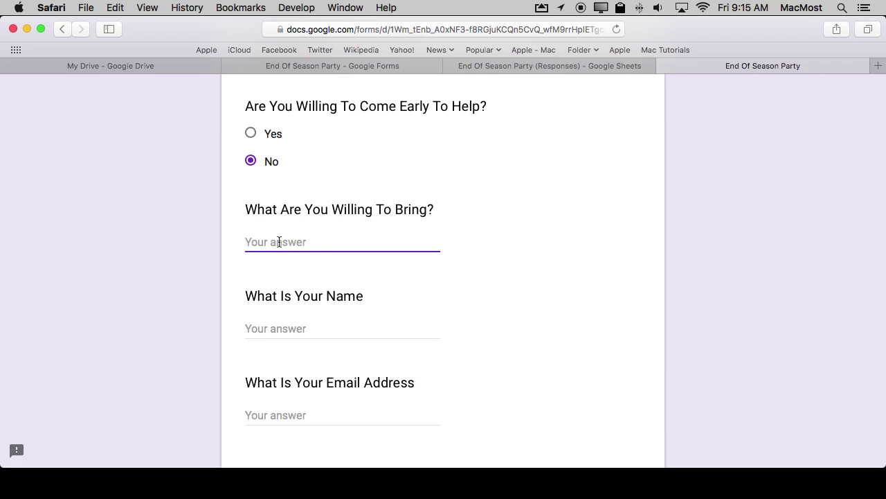
text(Paper plates)
Enter the name Test and a test e-mail address, then submit the second response
click(289, 328)
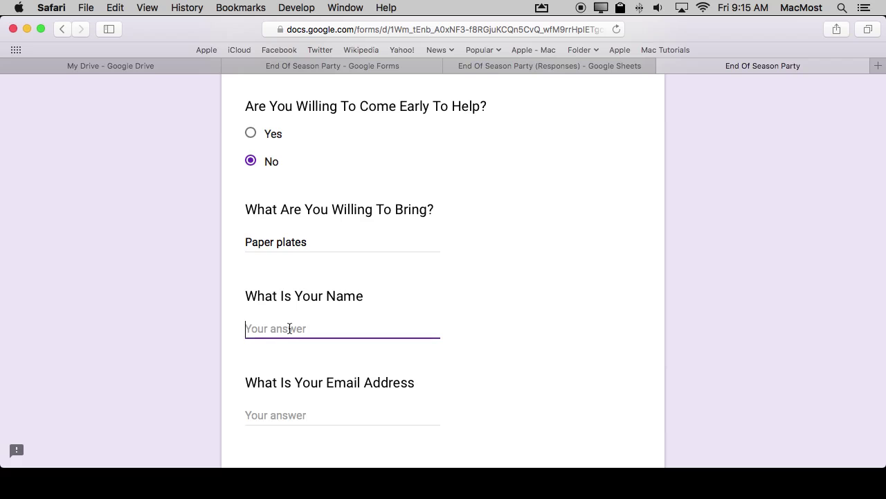
text(Test)
key(Tab)
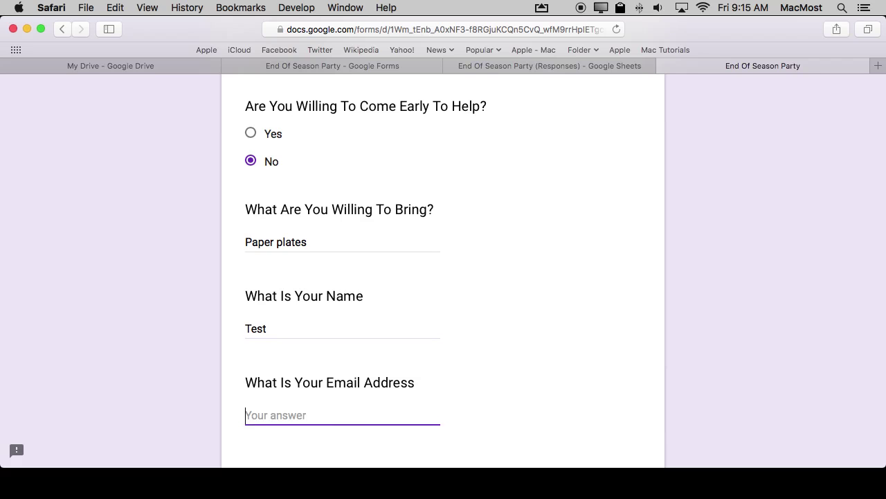
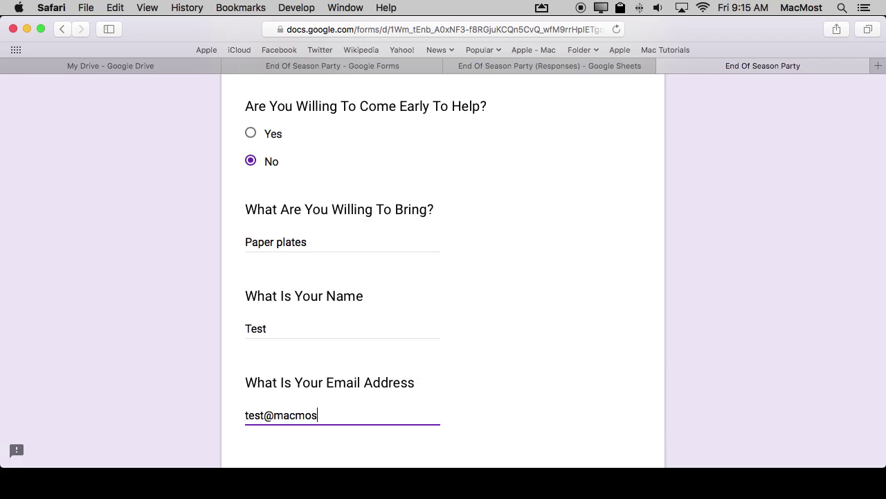
scroll(326, 341, down, 5)
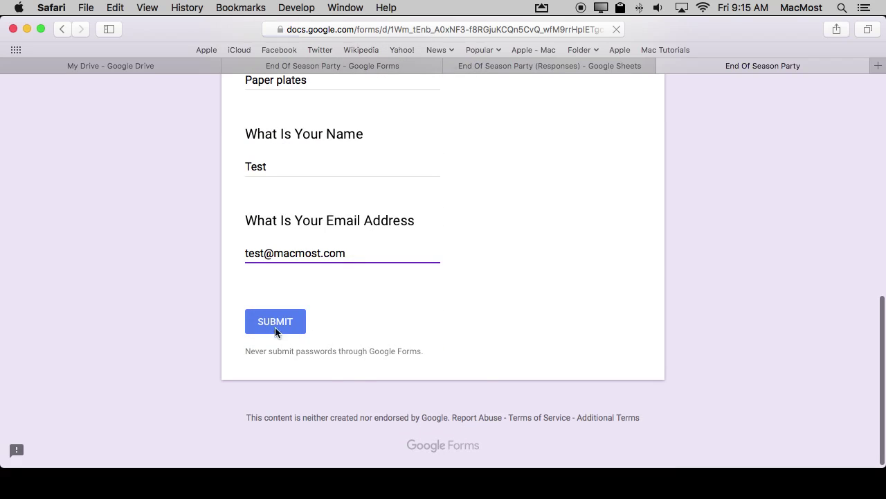
click(275, 323)
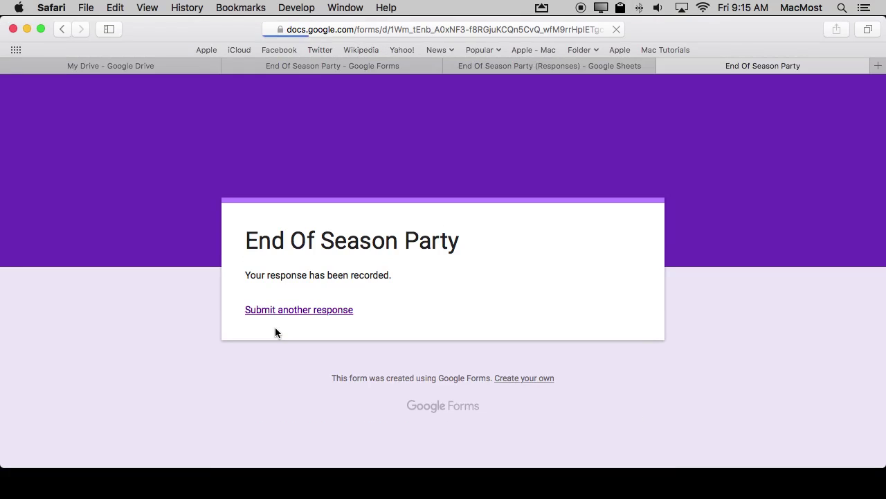
click(528, 70)
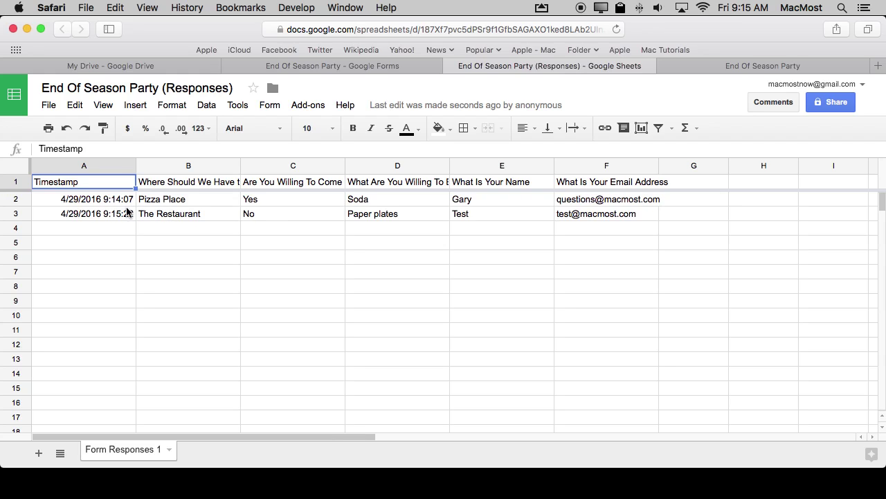
Inspect rows 2 and 3: the names, the Soda and Paper plates answers, and the first e-mail
click(497, 202)
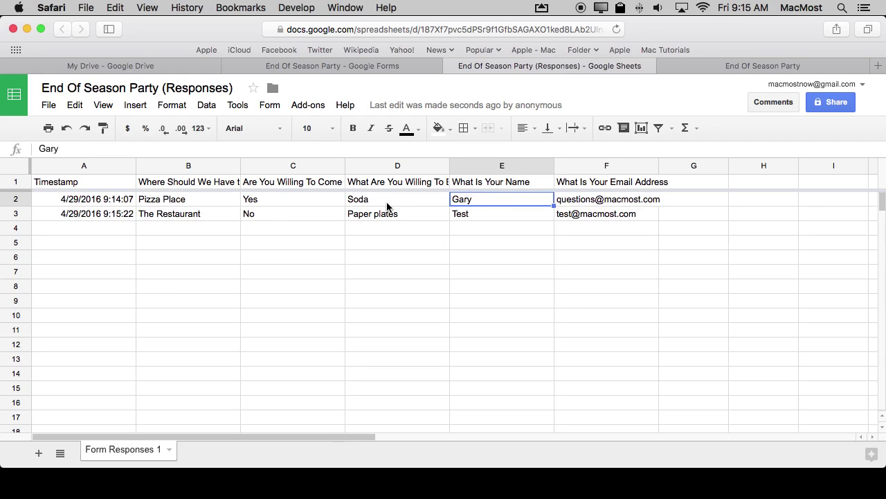
click(390, 202)
click(464, 218)
click(404, 218)
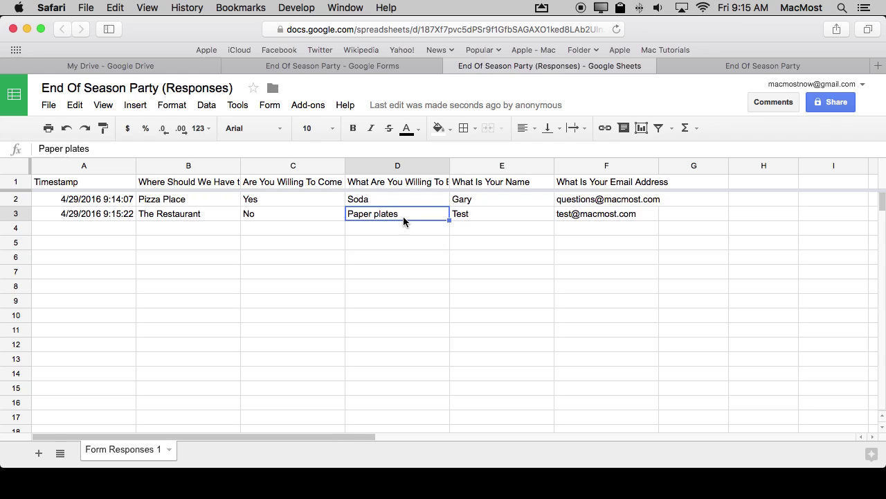
click(607, 202)
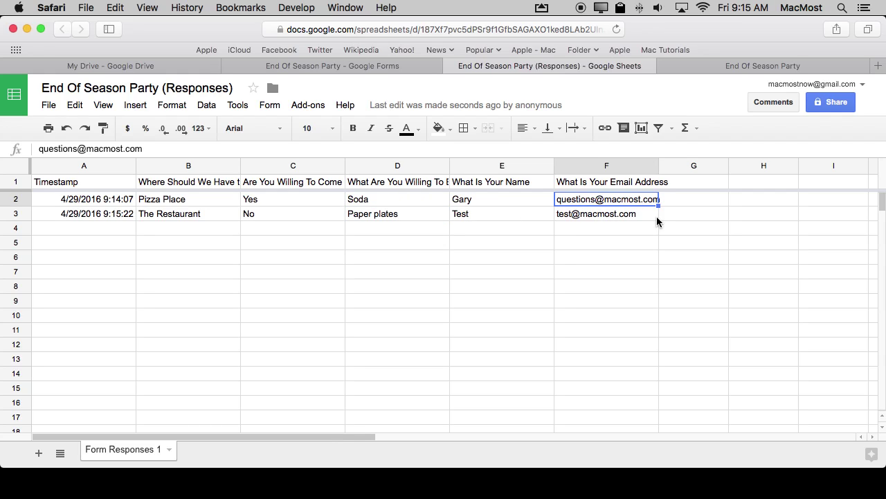